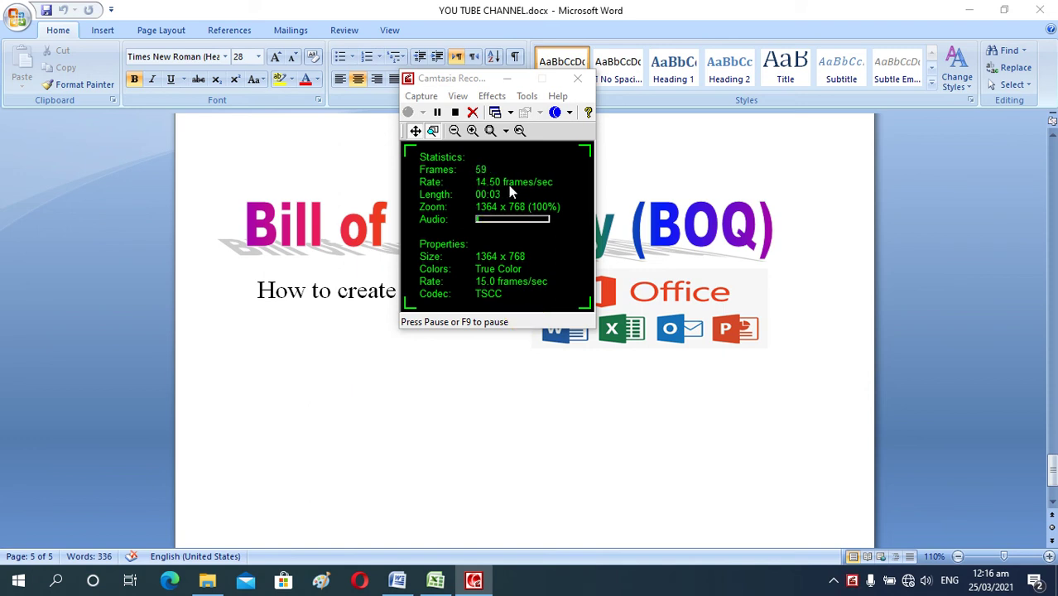
# - Dismiss the recorder tip and switch from the Word title page to the Excel workbook Book1
pyautogui.click(506, 78)
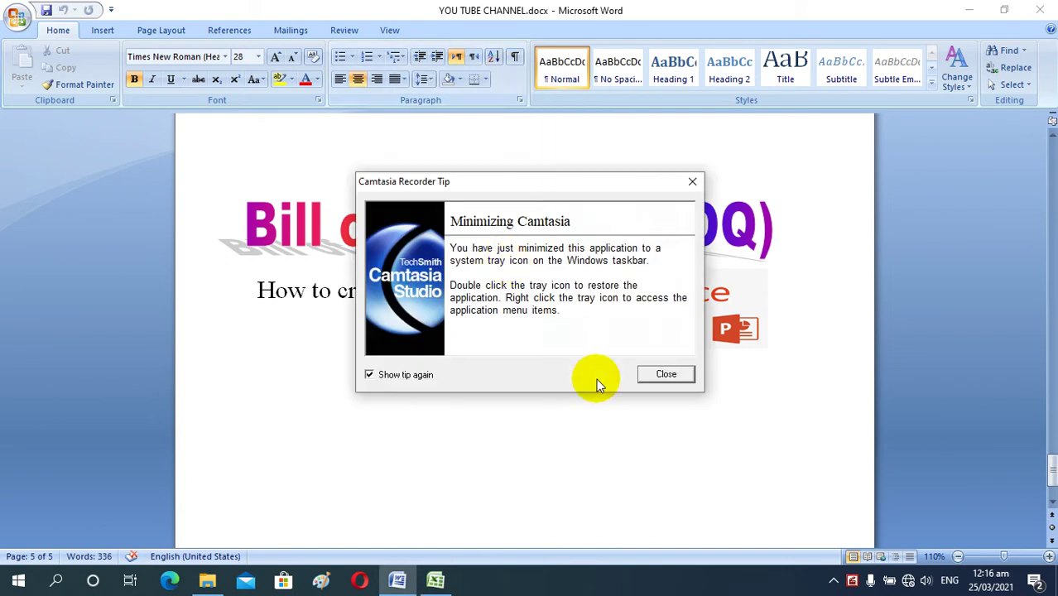
pyautogui.click(655, 375)
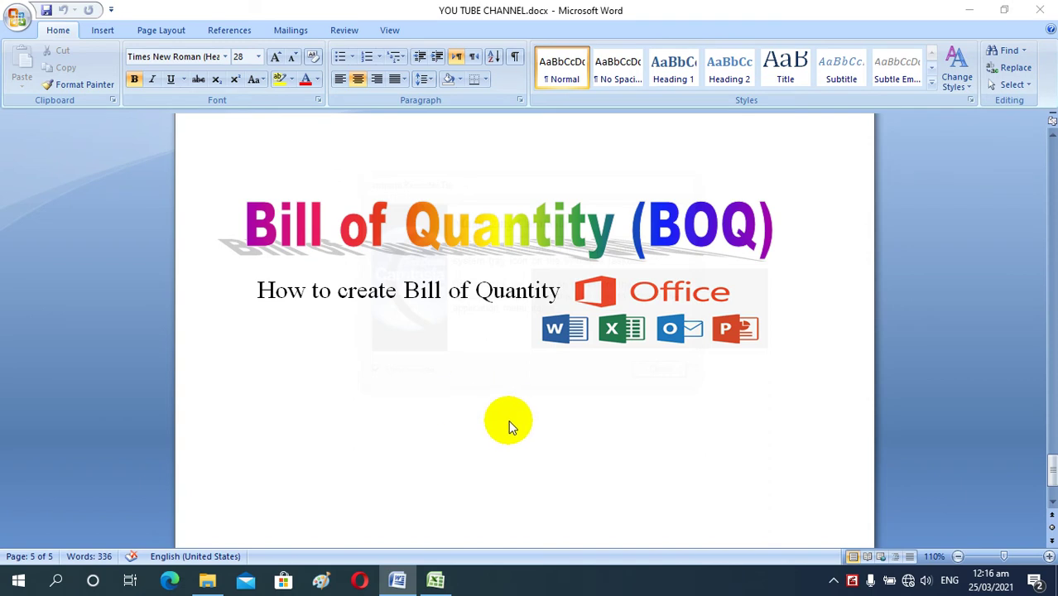
# - In the blank Book1 sheet, select cells A1 through H1 for the title
pyautogui.click(435, 580)
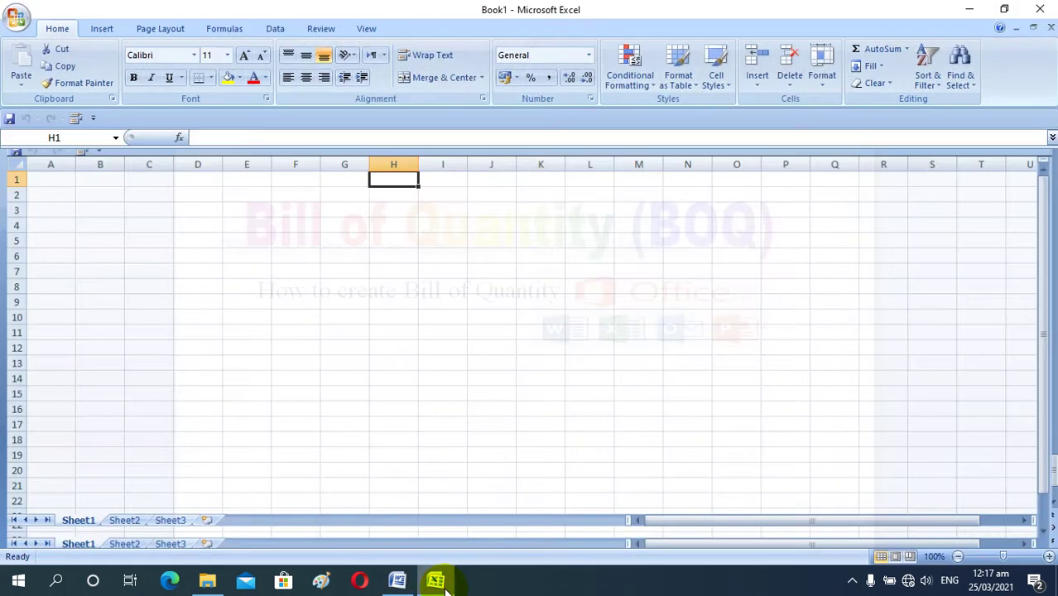
pyautogui.click(49, 186)
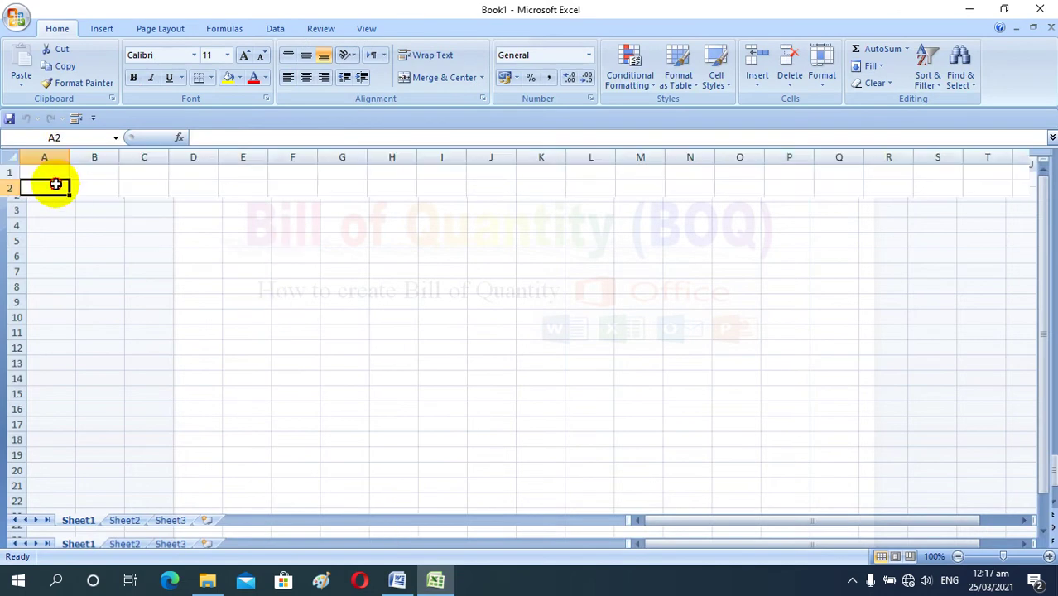
pyautogui.click(85, 173)
pyautogui.click(52, 171)
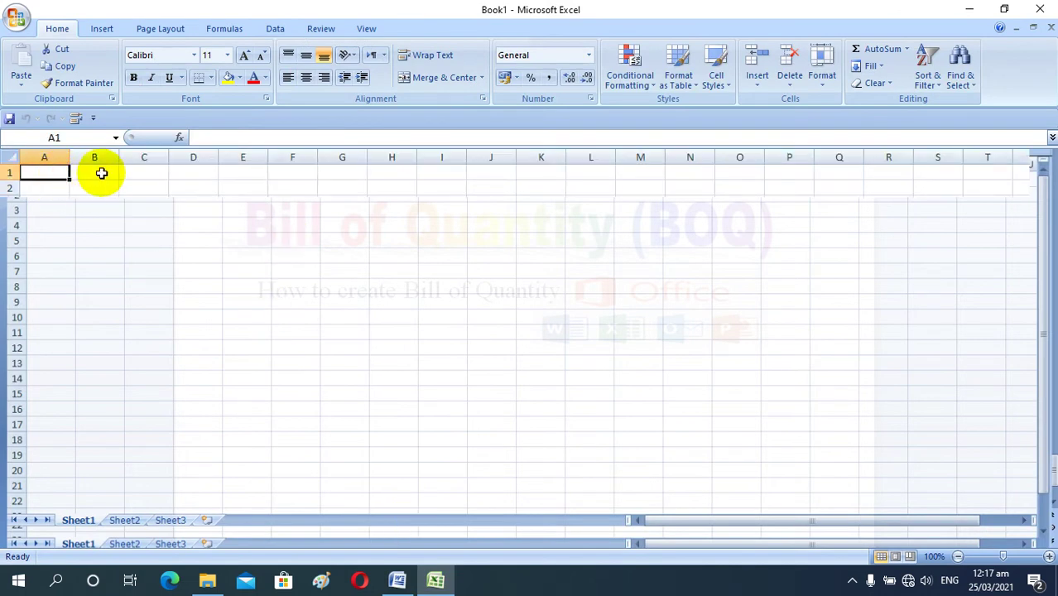
pyautogui.click(380, 172)
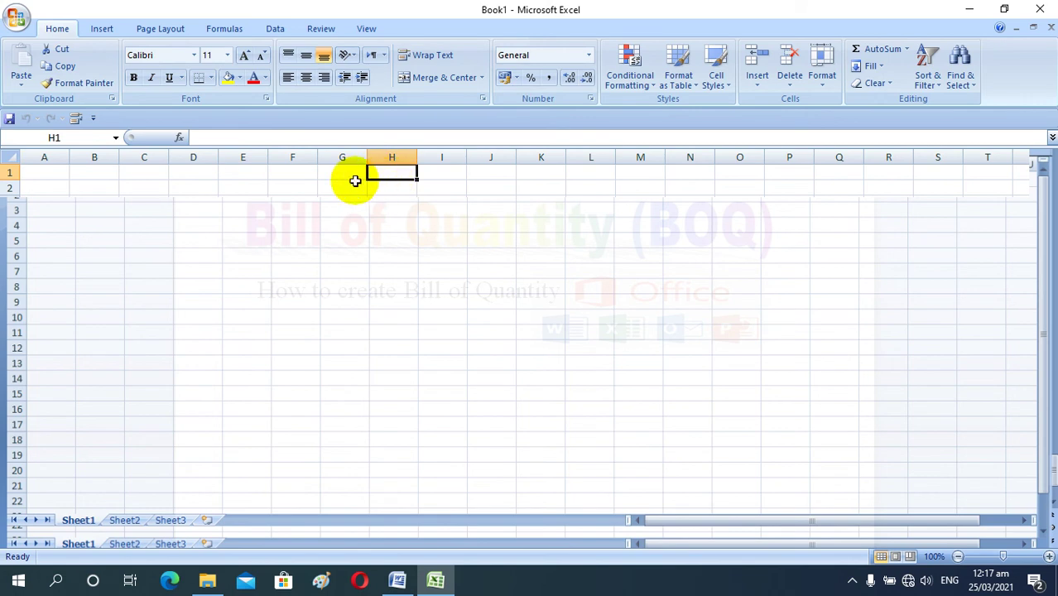
pyautogui.click(63, 170)
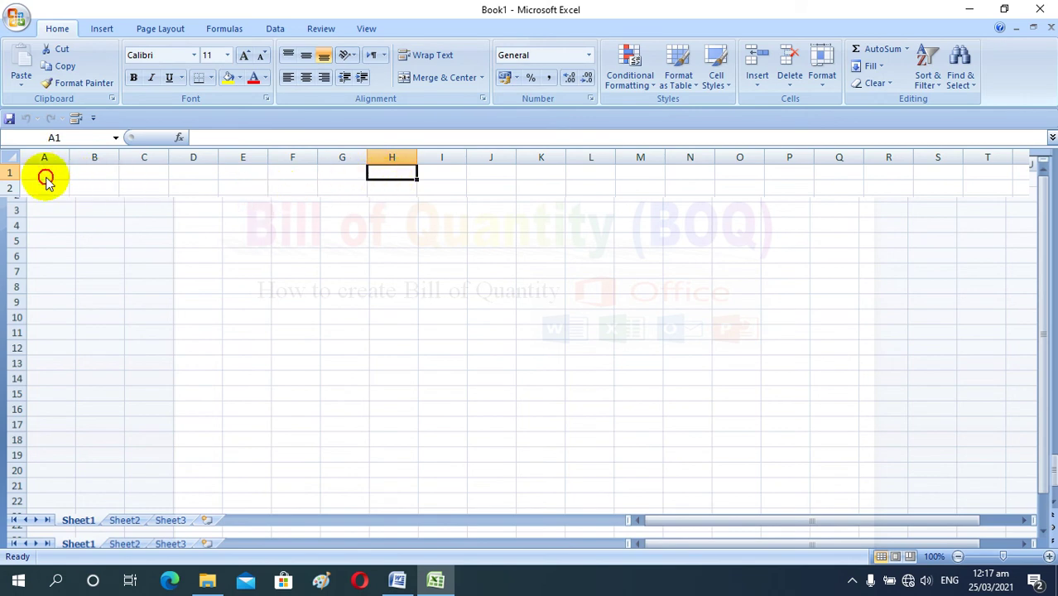
pyautogui.click(68, 234)
pyautogui.scroll(-3, 207, 186)
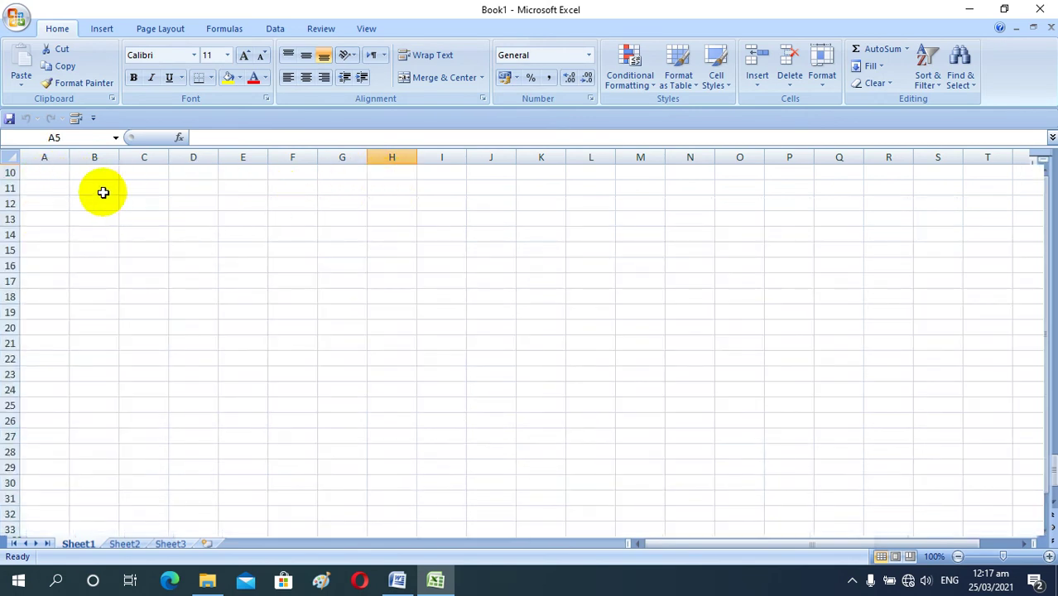
pyautogui.scroll(3, 59, 174)
pyautogui.click(51, 172)
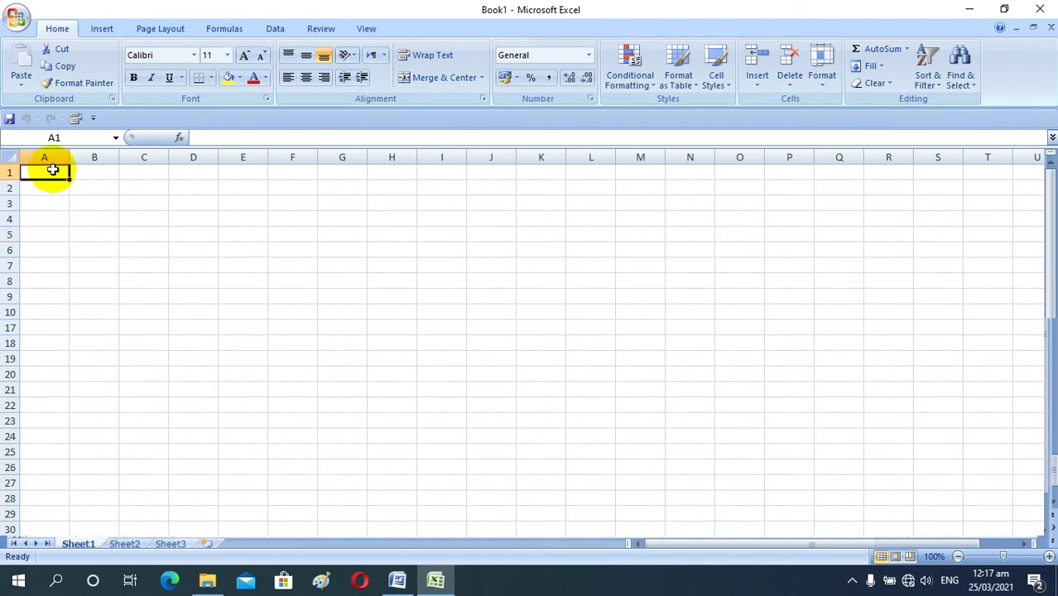
pyautogui.moveTo(68, 179); pyautogui.dragTo(397, 176)
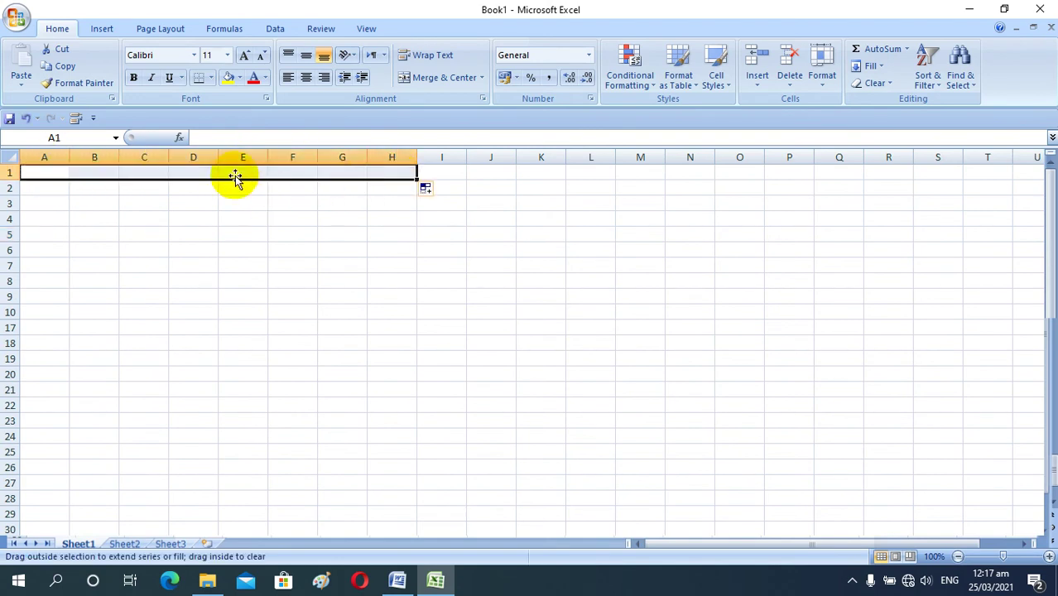
# - Merge and centre A1:H1 and enter the title 'BILL OF QUANTIY'
pyautogui.click(483, 78)
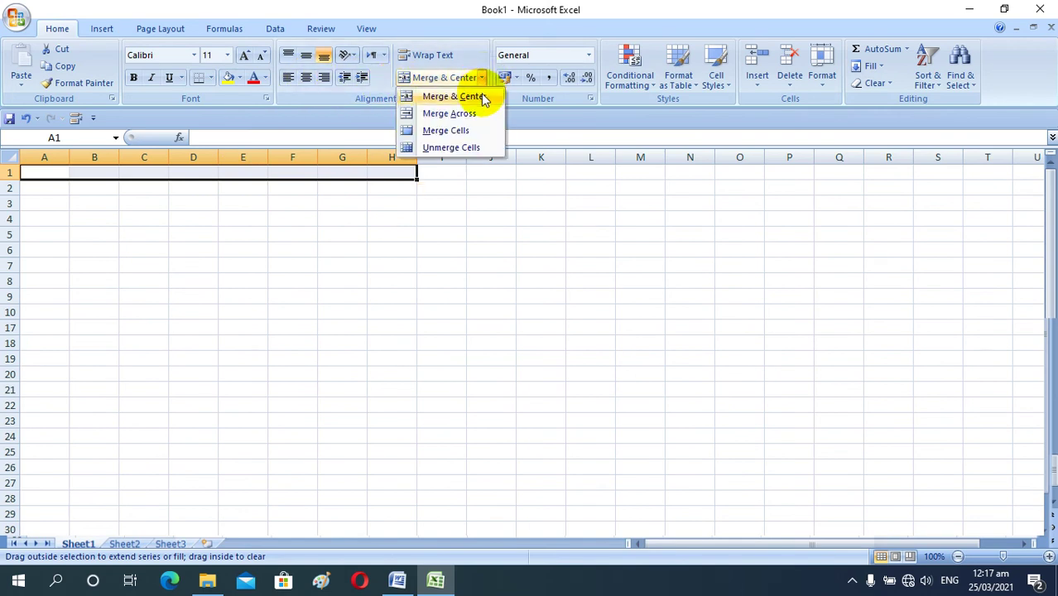
pyautogui.click(481, 94)
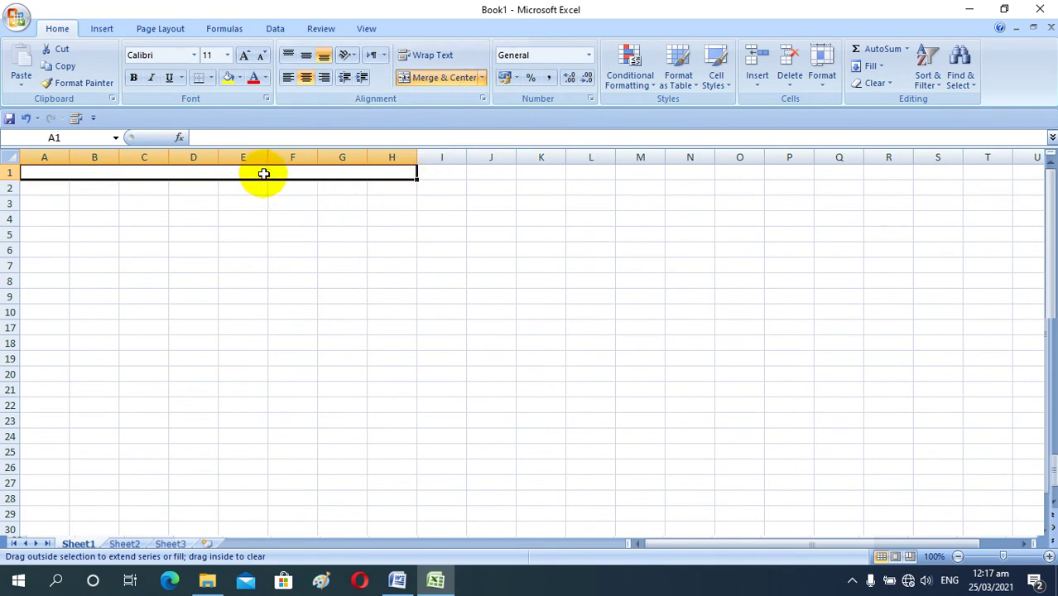
pyautogui.write('BU')
pyautogui.press('BackSpace')
pyautogui.write('ILL OF ')
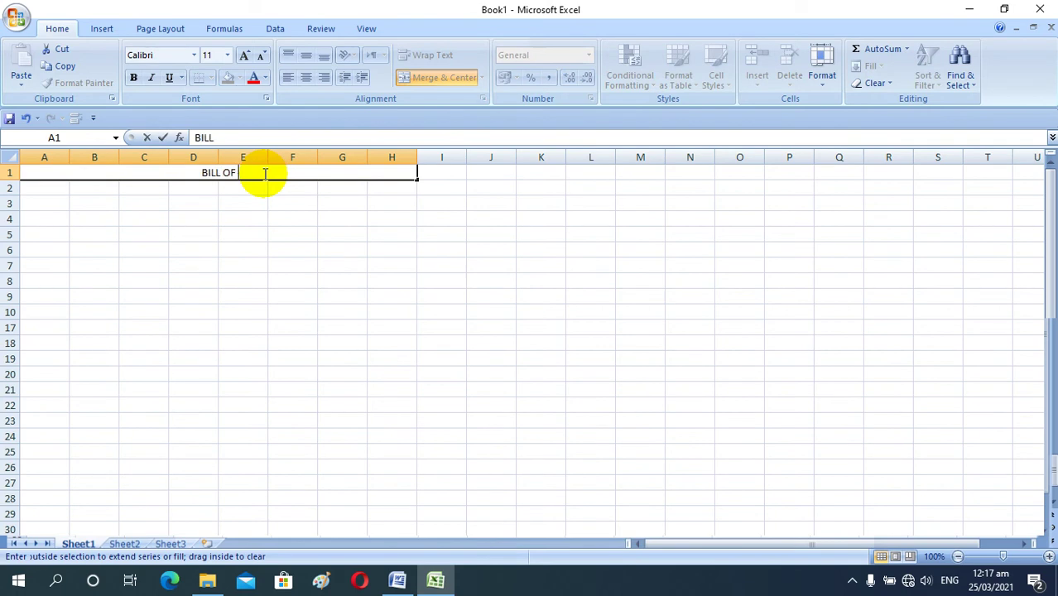
pyautogui.write('QUANTIY')
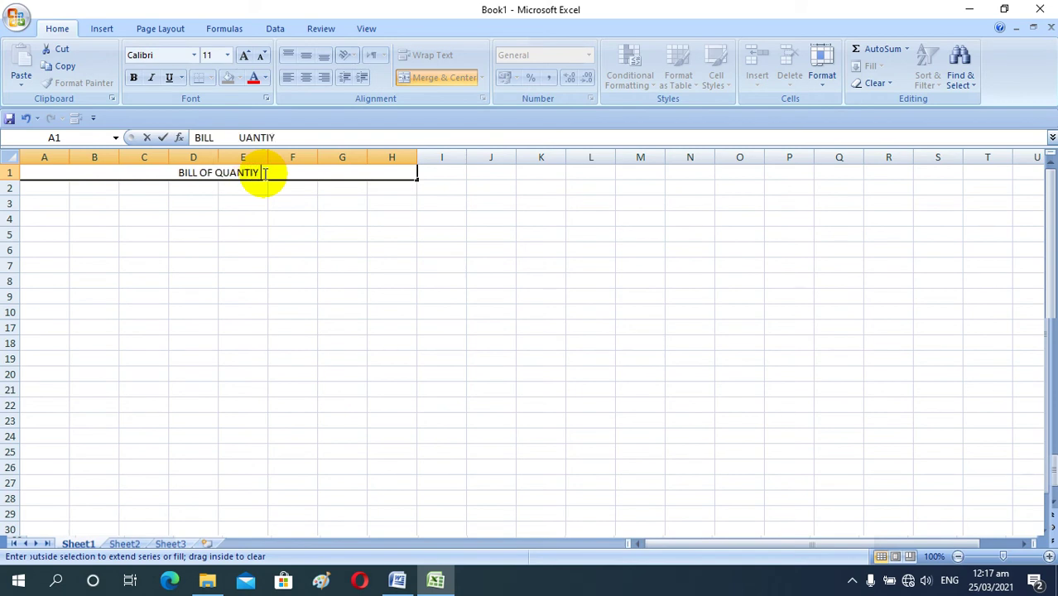
pyautogui.moveTo(265, 172)
pyautogui.mouseDown()
pyautogui.moveTo(189, 193)
pyautogui.moveTo(221, 170)
pyautogui.moveTo(177, 183)
pyautogui.mouseUp()
# - Format the BILL OF QUANTIY title as Times New Roman, size 14, undoing and redoing a stray row selection
pyautogui.click(193, 55)
pyautogui.click(193, 56)
pyautogui.click(192, 55)
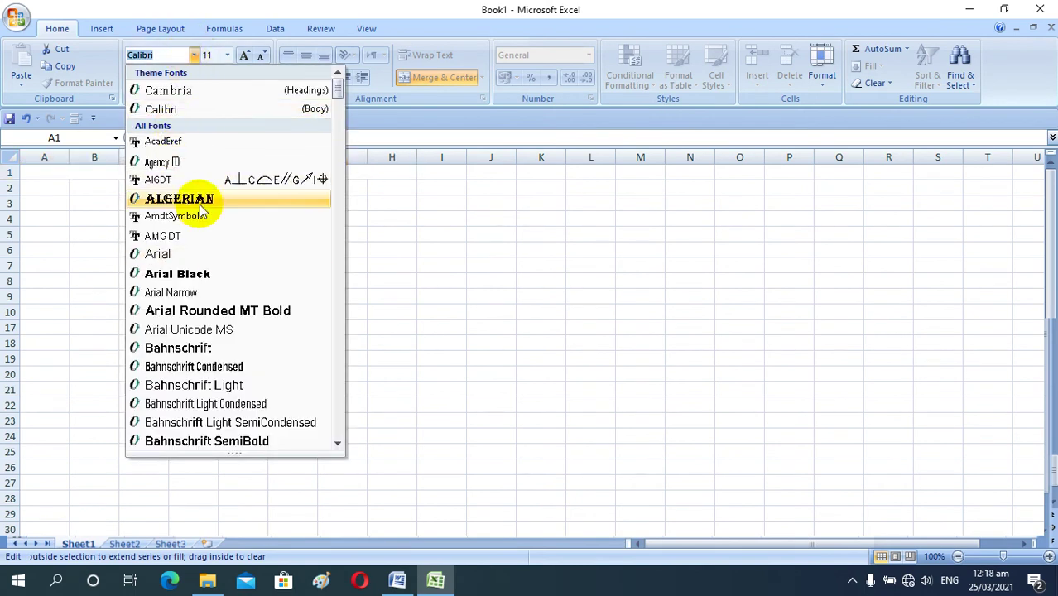
pyautogui.write('t')
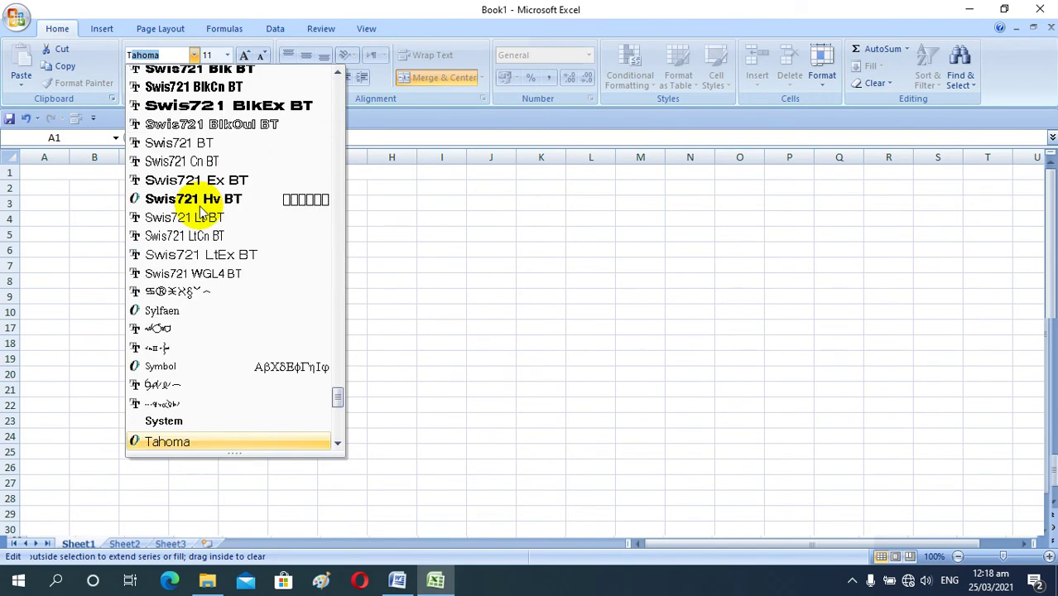
pyautogui.write('T')
pyautogui.write('Ti')
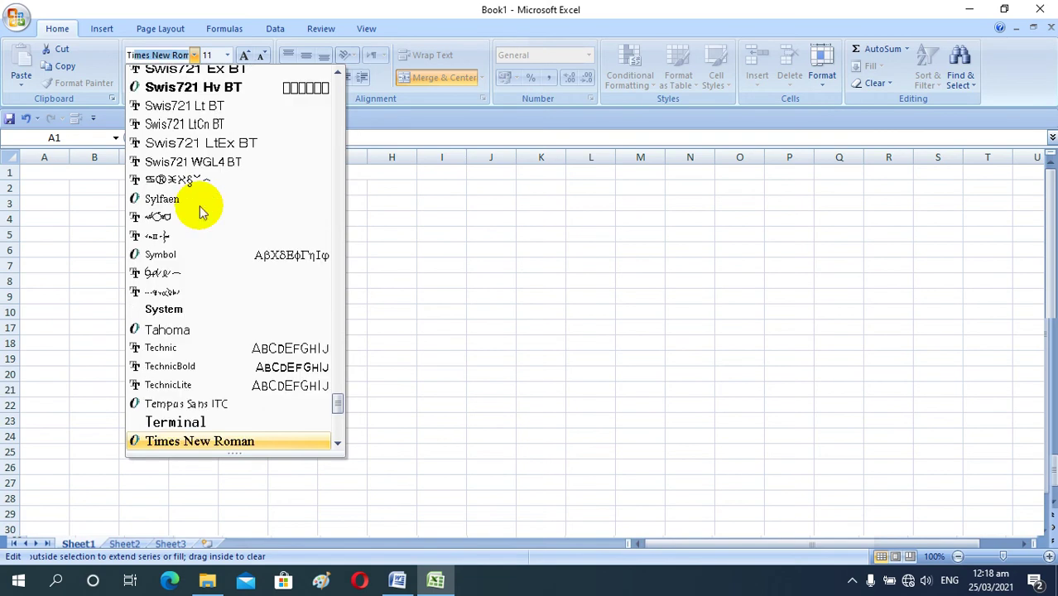
pyautogui.press('Return')
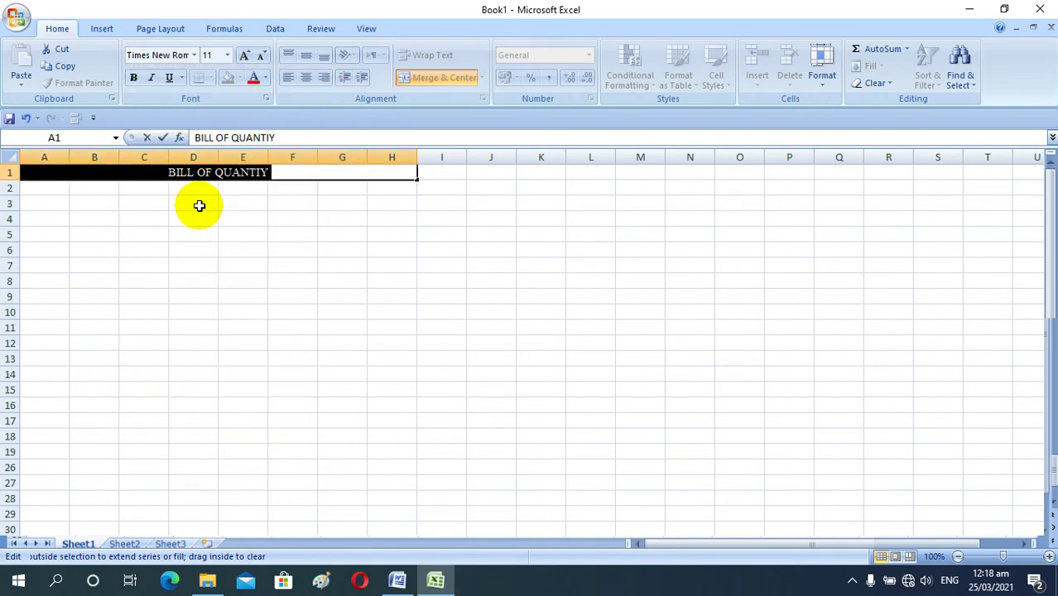
pyautogui.click(228, 56)
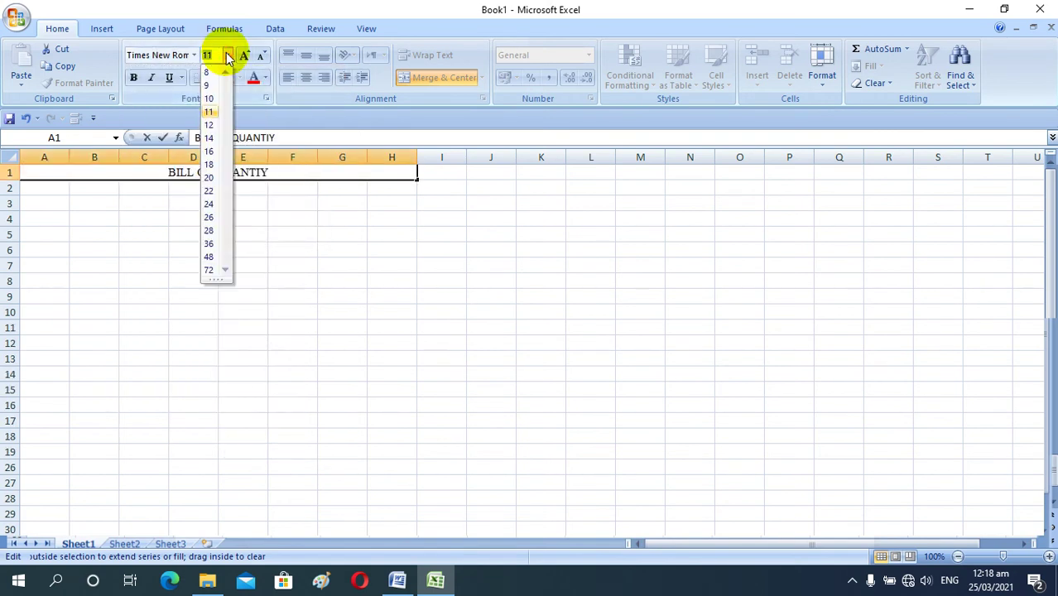
pyautogui.click(210, 138)
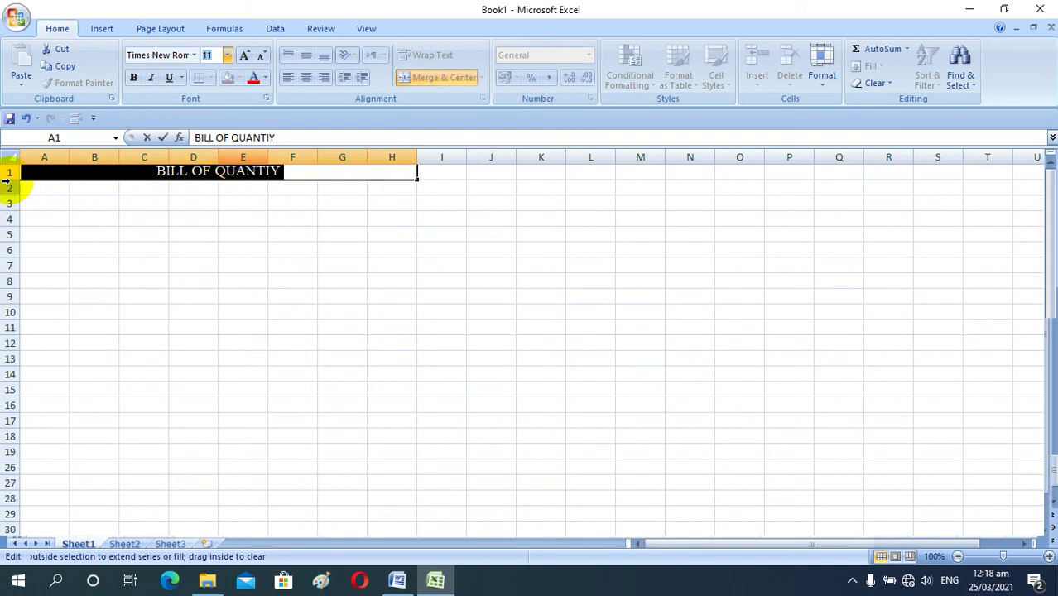
pyautogui.moveTo(8, 185); pyautogui.dragTo(101, 189)
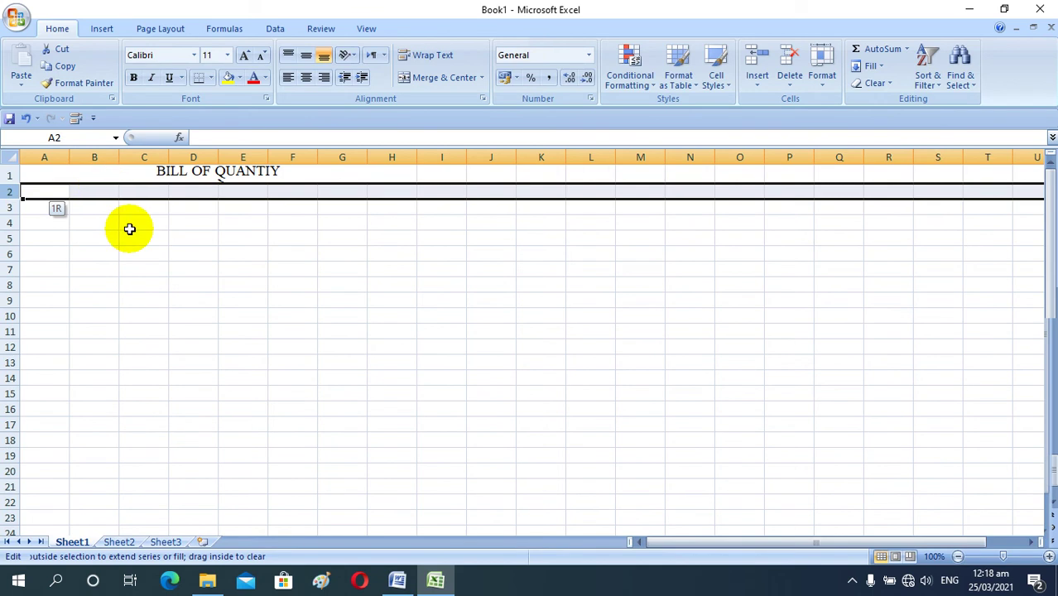
pyautogui.hotkey('ctrl', 'z')
pyautogui.hotkey('ctrl', 'z')
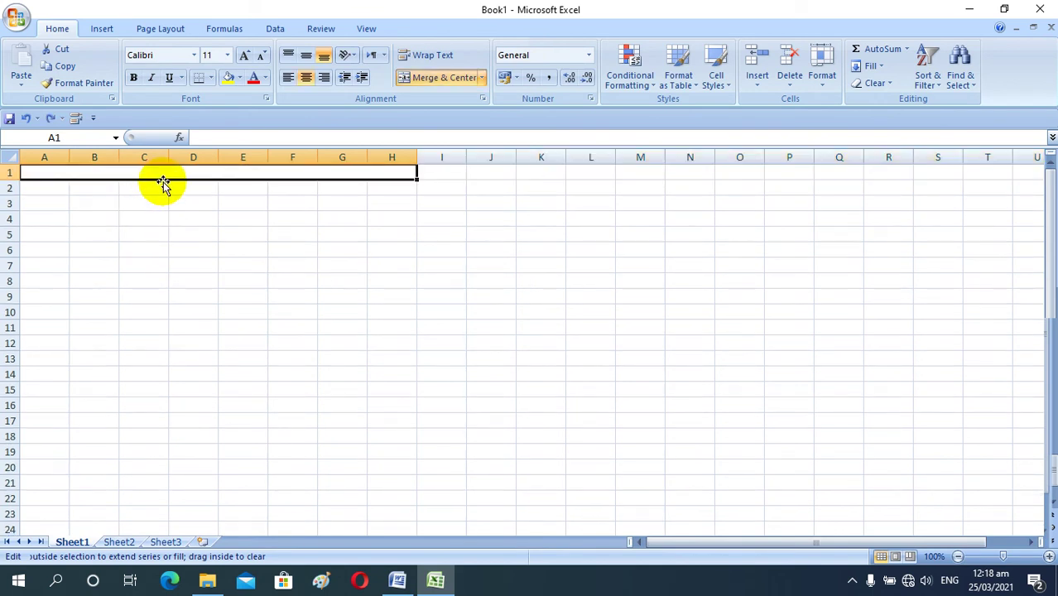
pyautogui.hotkey('ctrl', 'y')
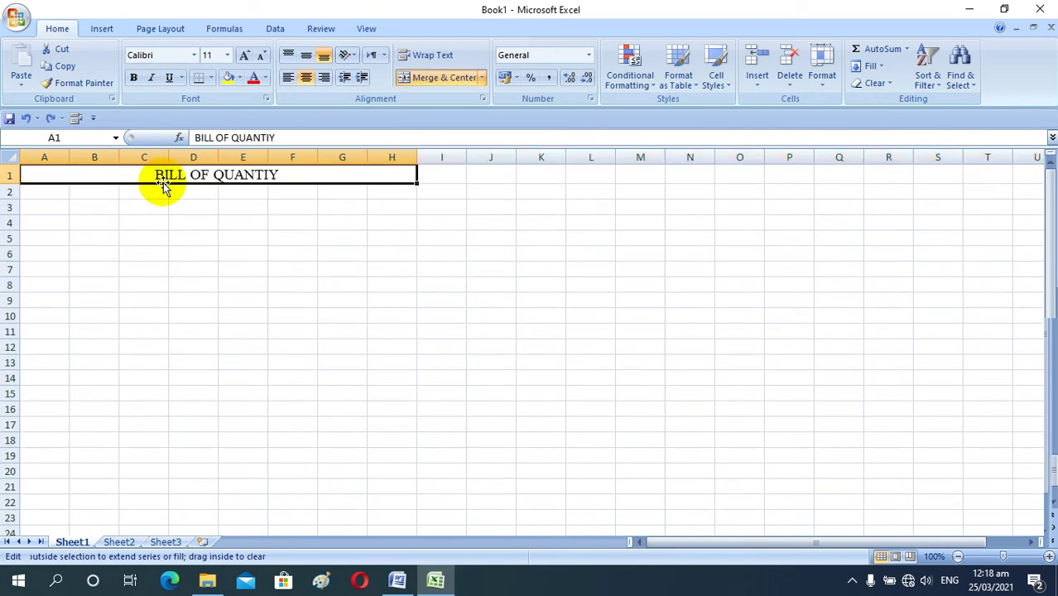
# - Enter the column heading 'SERIAL NUMBER' in cell A2
pyautogui.click(139, 193)
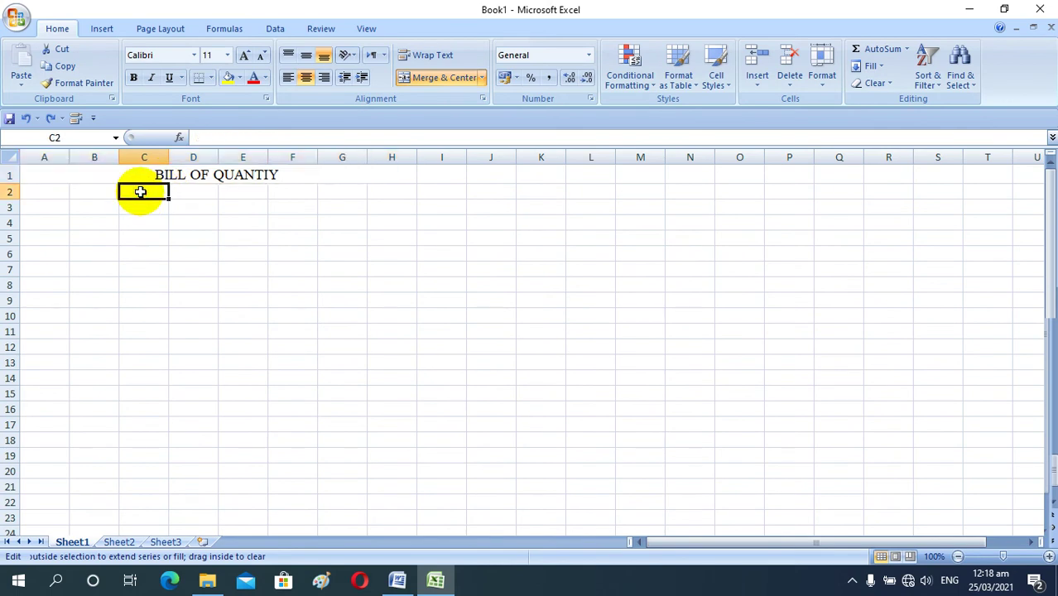
pyautogui.click(52, 195)
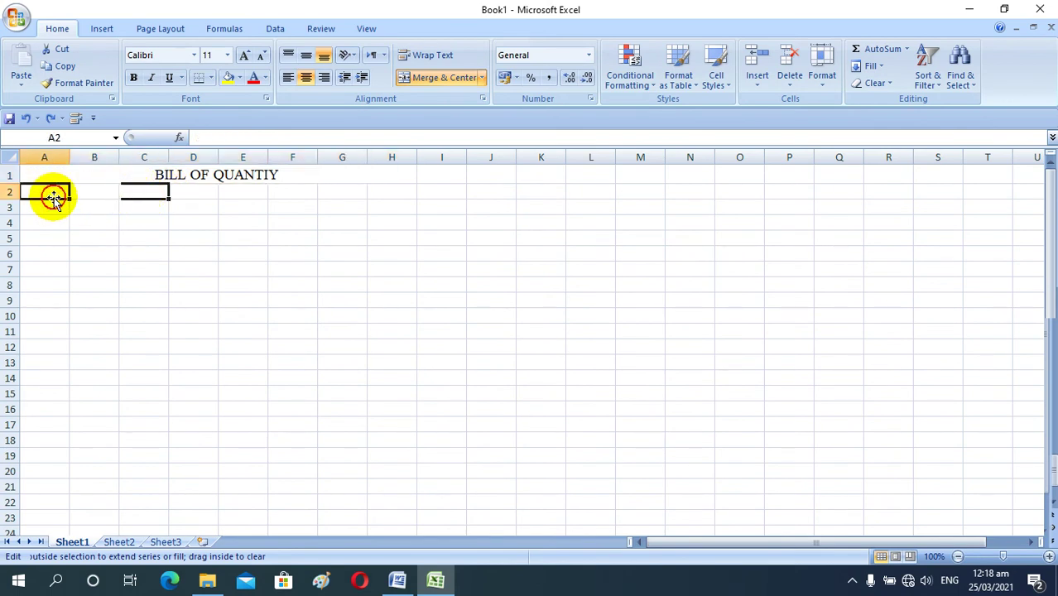
pyautogui.click(94, 190)
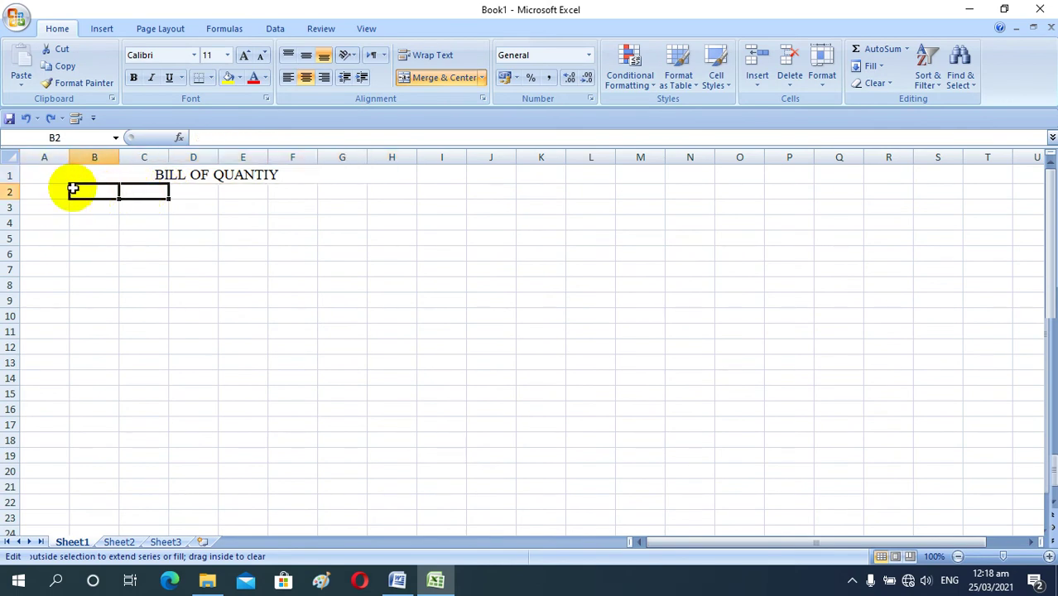
pyautogui.click(48, 199)
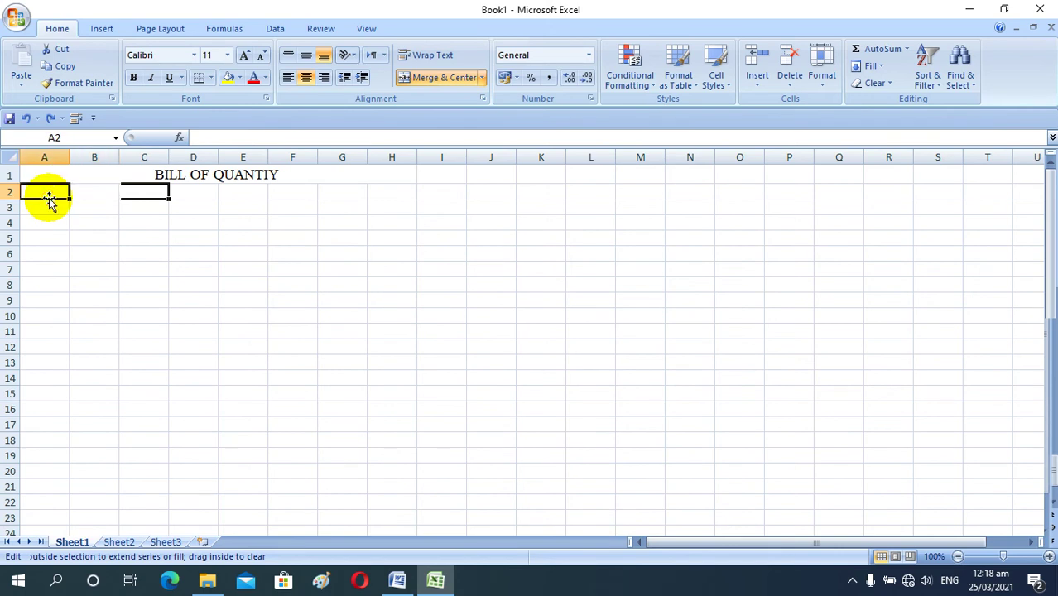
pyautogui.write('S')
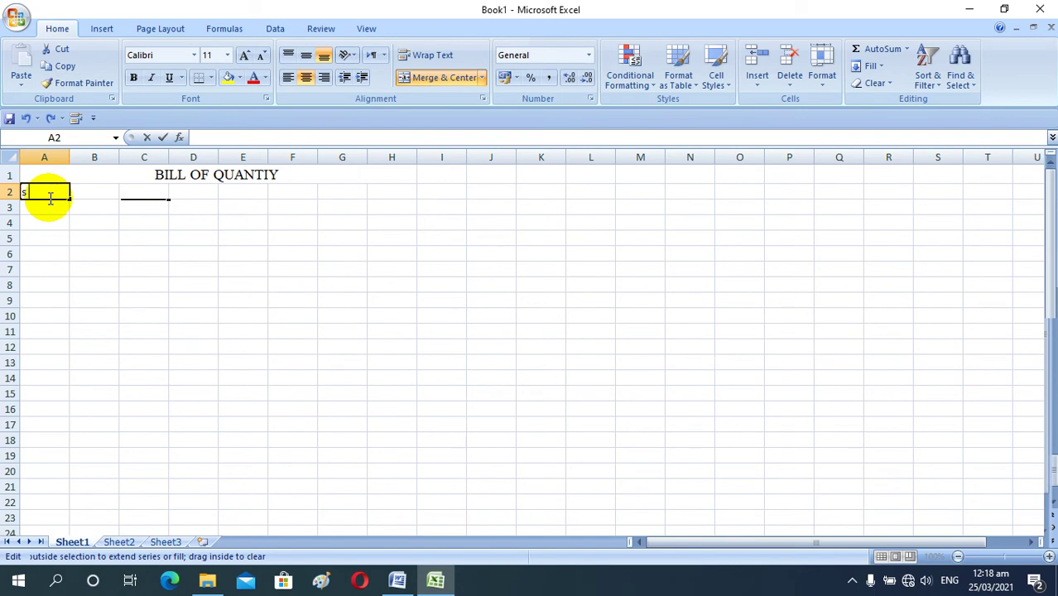
pyautogui.write('ERIAL NUMBER')
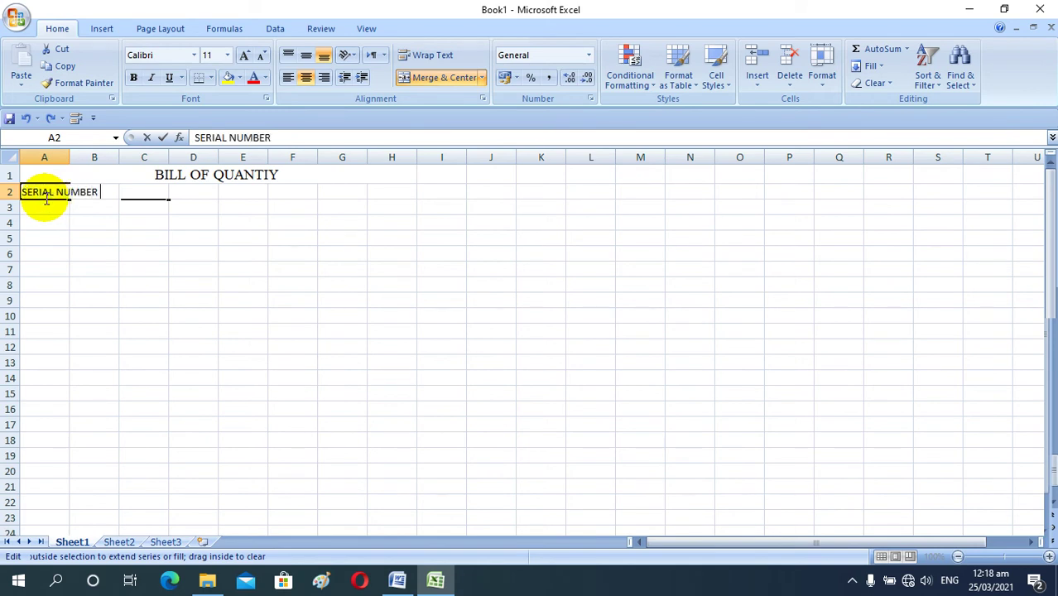
pyautogui.click(81, 212)
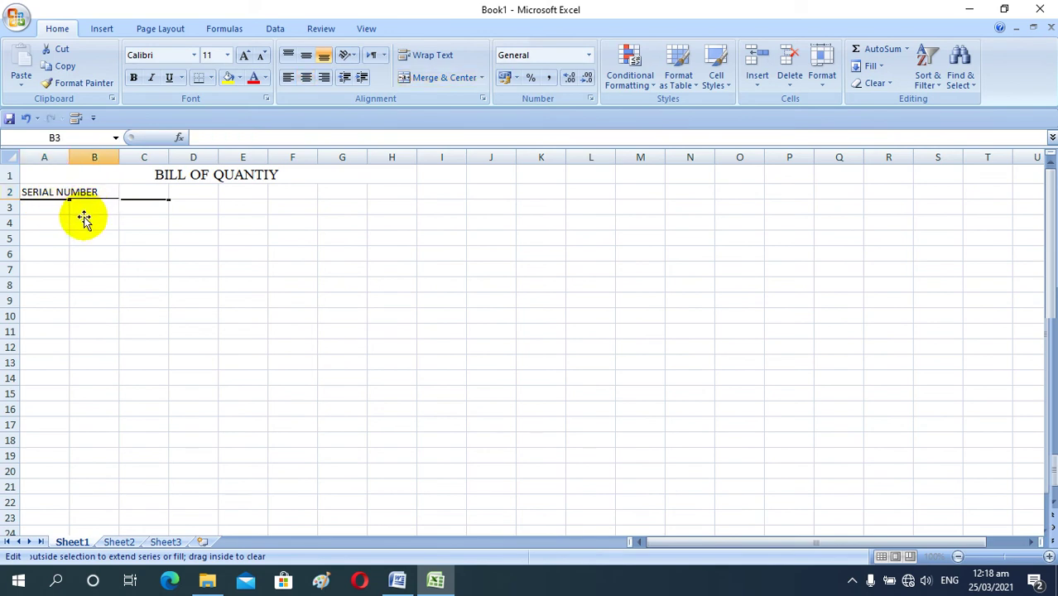
pyautogui.click(63, 196)
pyautogui.click(144, 191)
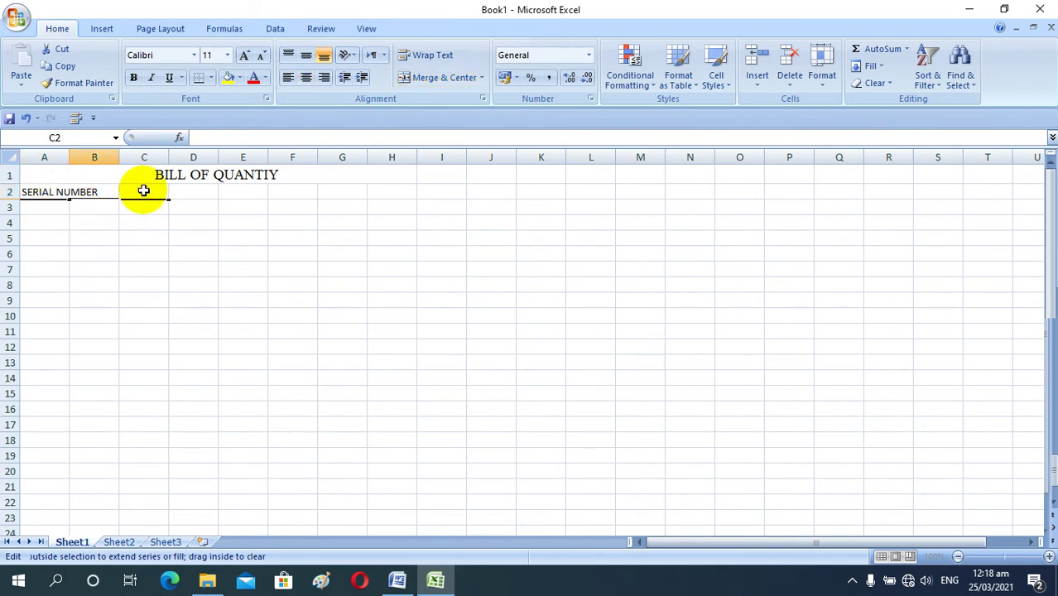
# - Enter DESCRIPTION, NUMBER and LENGTH in B2 to D2, widening columns A to C
pyautogui.moveTo(71, 158); pyautogui.dragTo(109, 156)
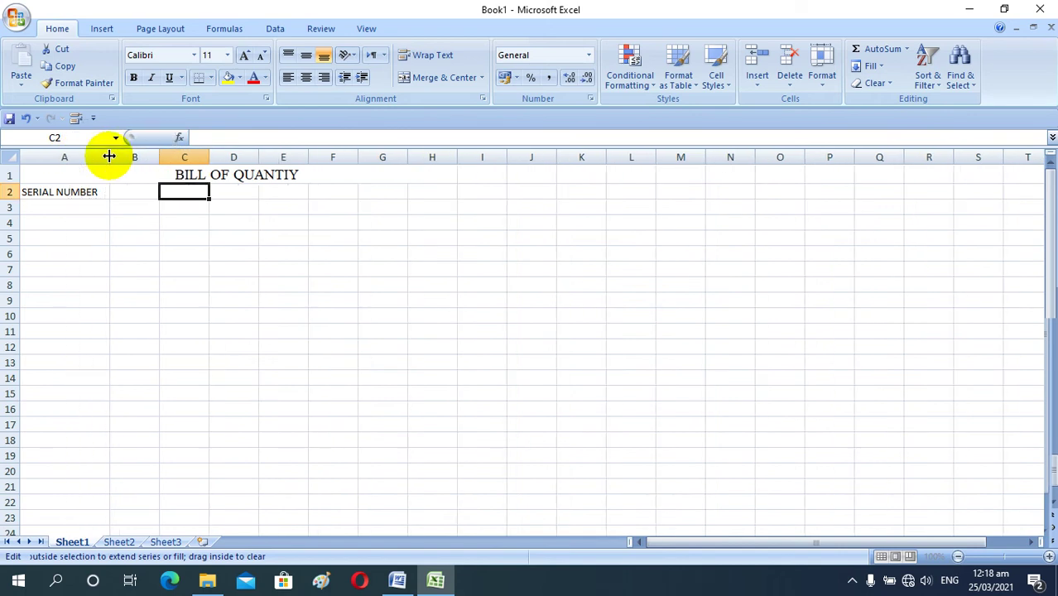
pyautogui.click(136, 193)
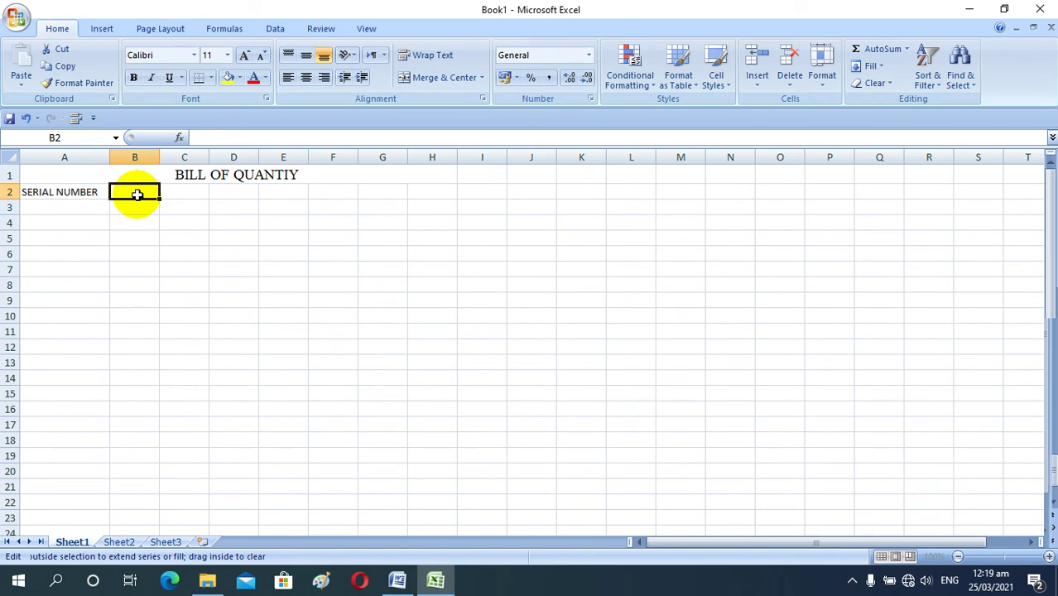
pyautogui.write('DE CR  ATIO')
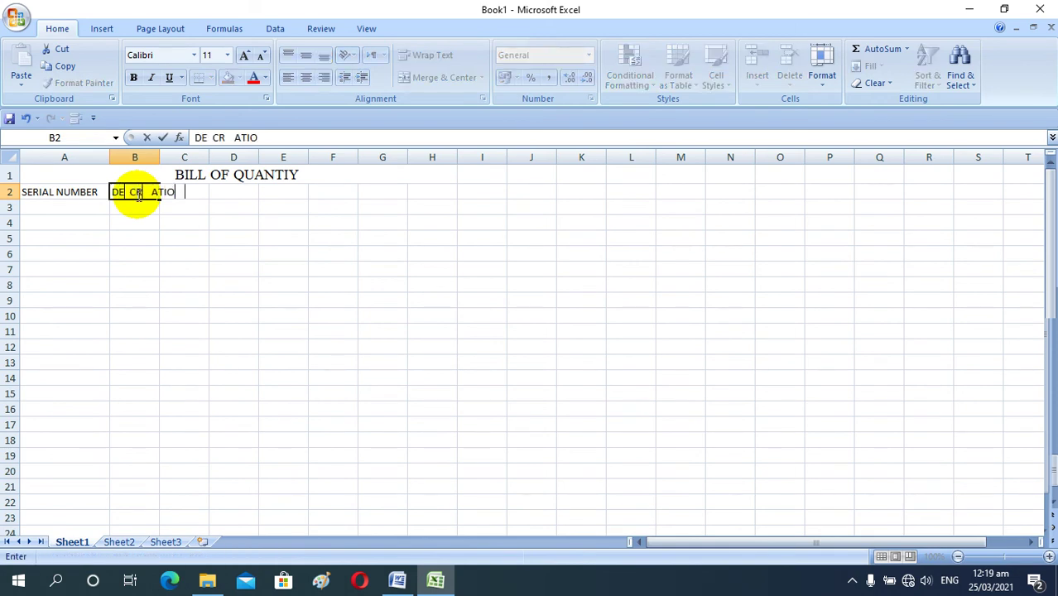
pyautogui.click(192, 251)
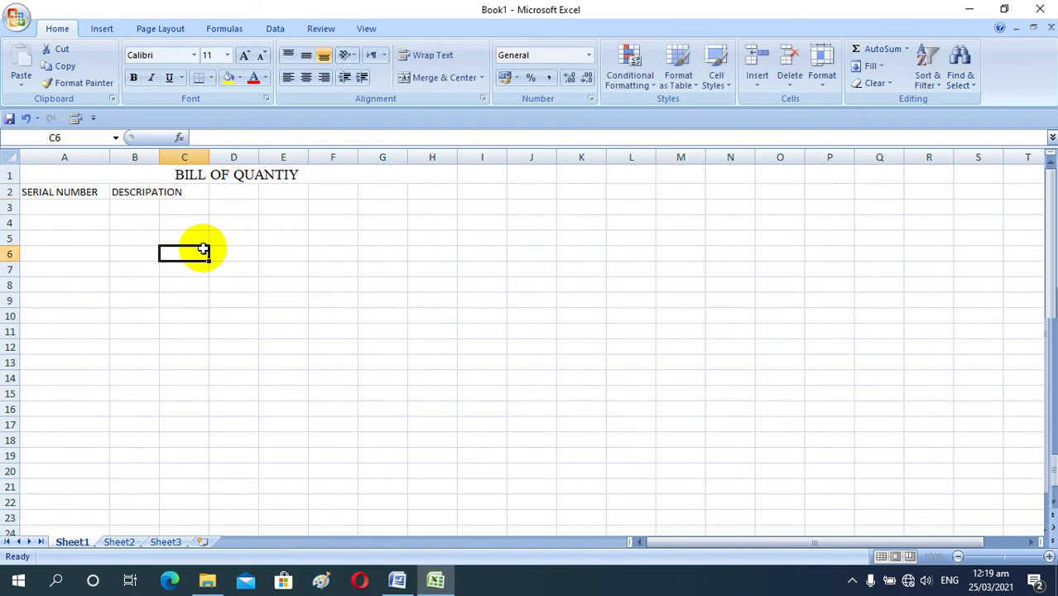
pyautogui.moveTo(165, 158); pyautogui.dragTo(186, 157)
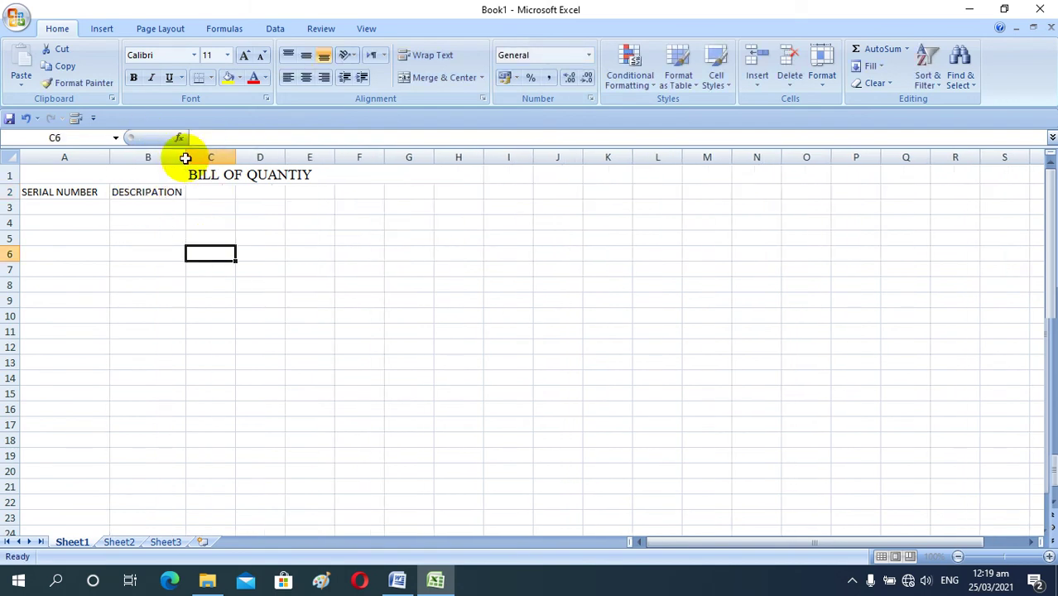
pyautogui.click(215, 193)
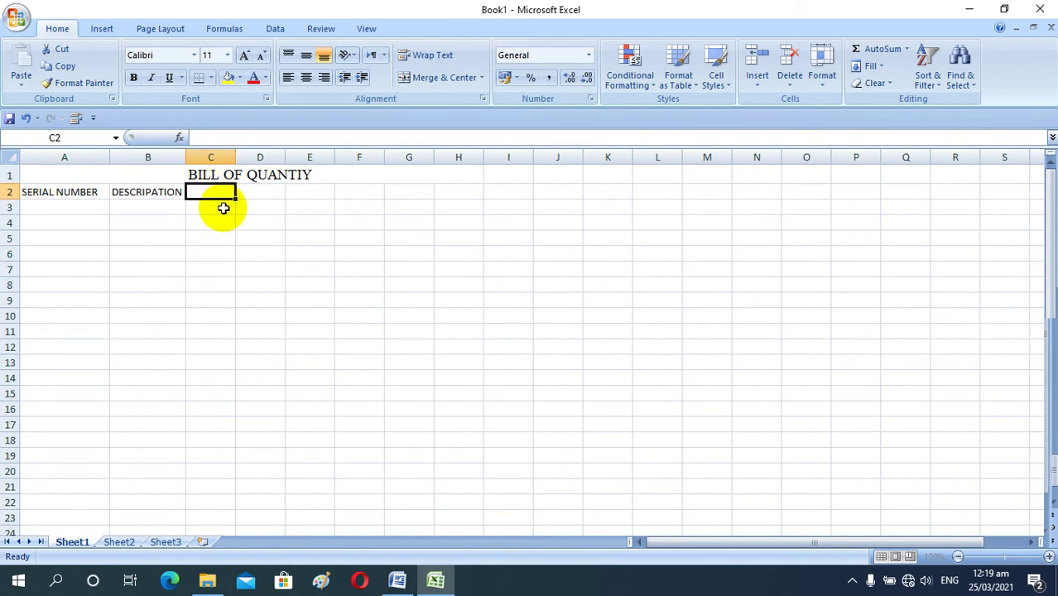
pyautogui.write('N  M   R')
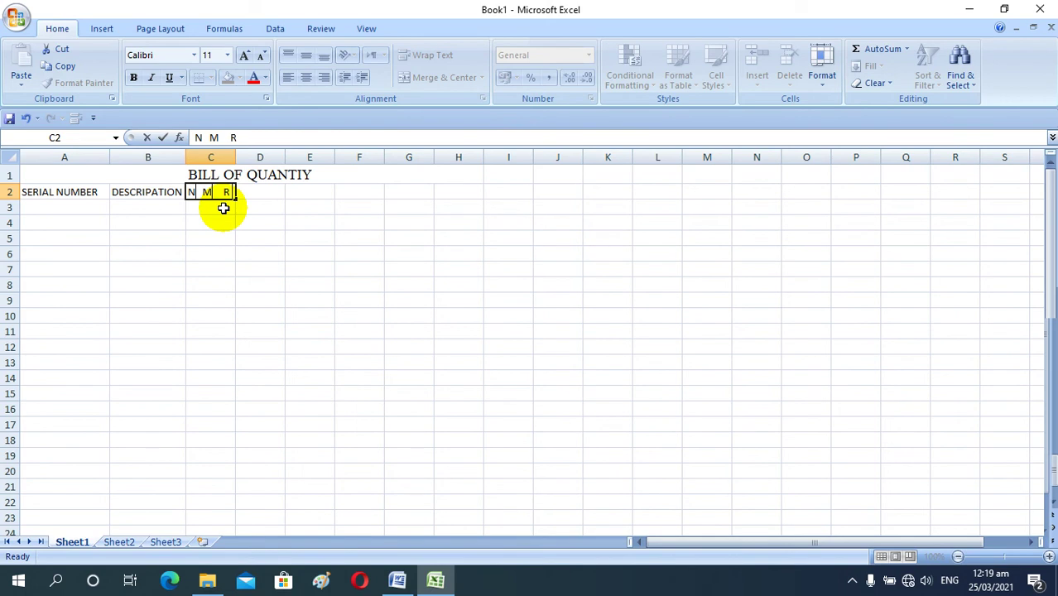
pyautogui.click(240, 218)
pyautogui.click(257, 192)
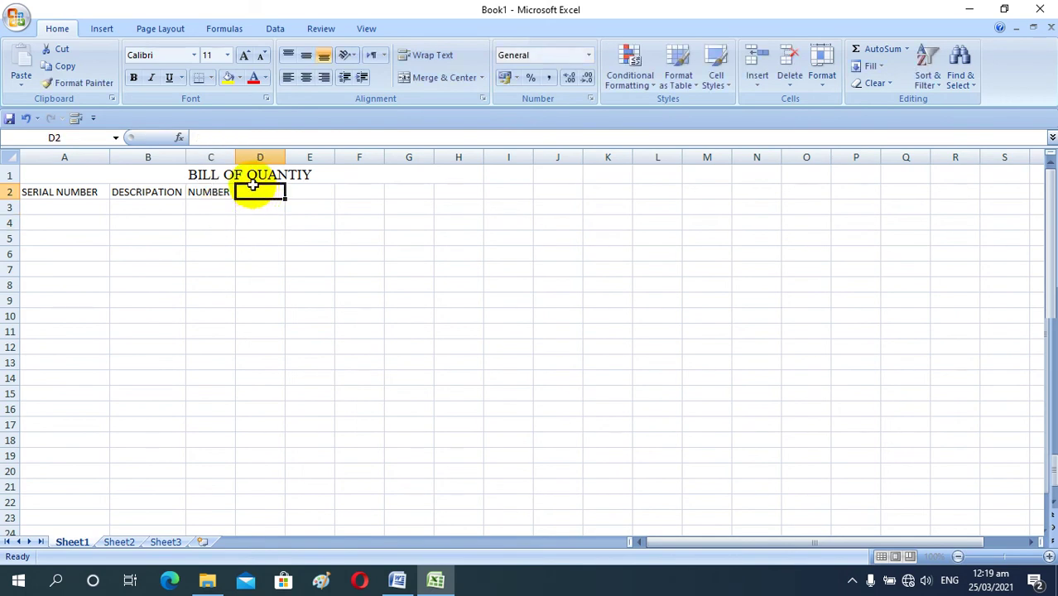
pyautogui.moveTo(235, 157); pyautogui.dragTo(249, 157)
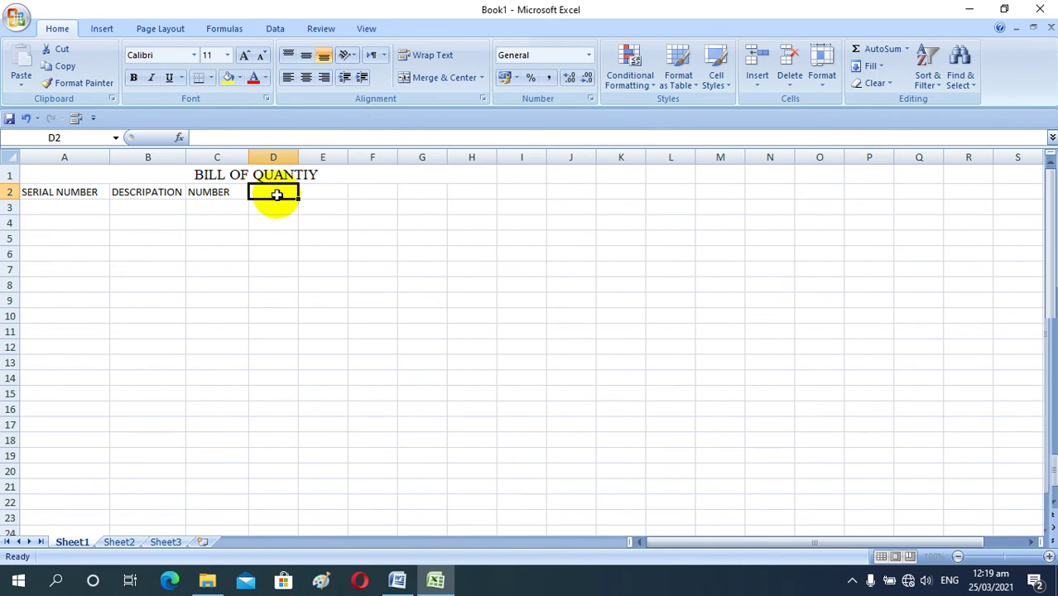
pyautogui.write('LENGTH')
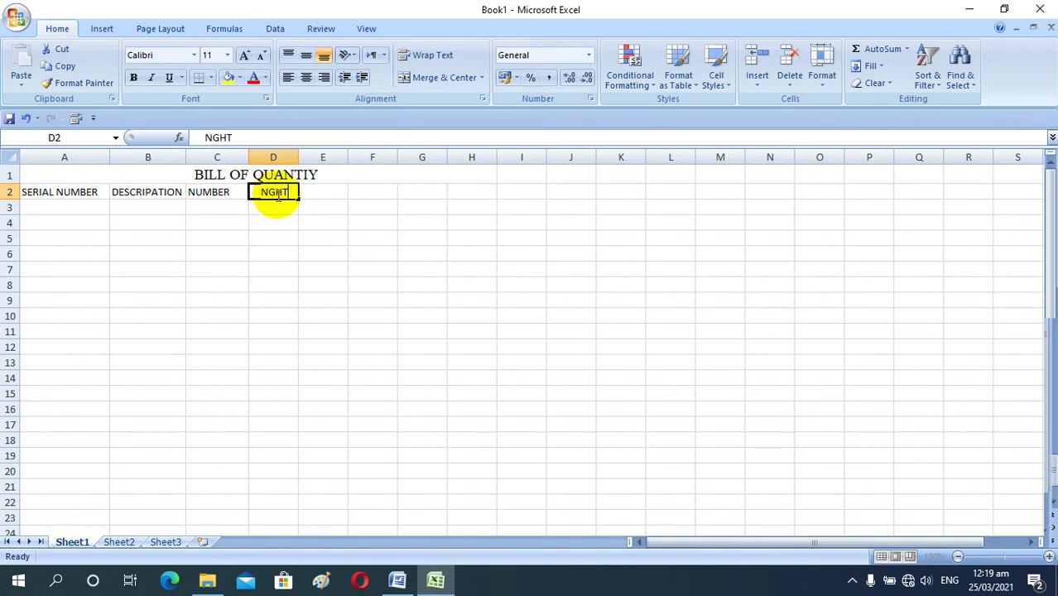
pyautogui.click(305, 193)
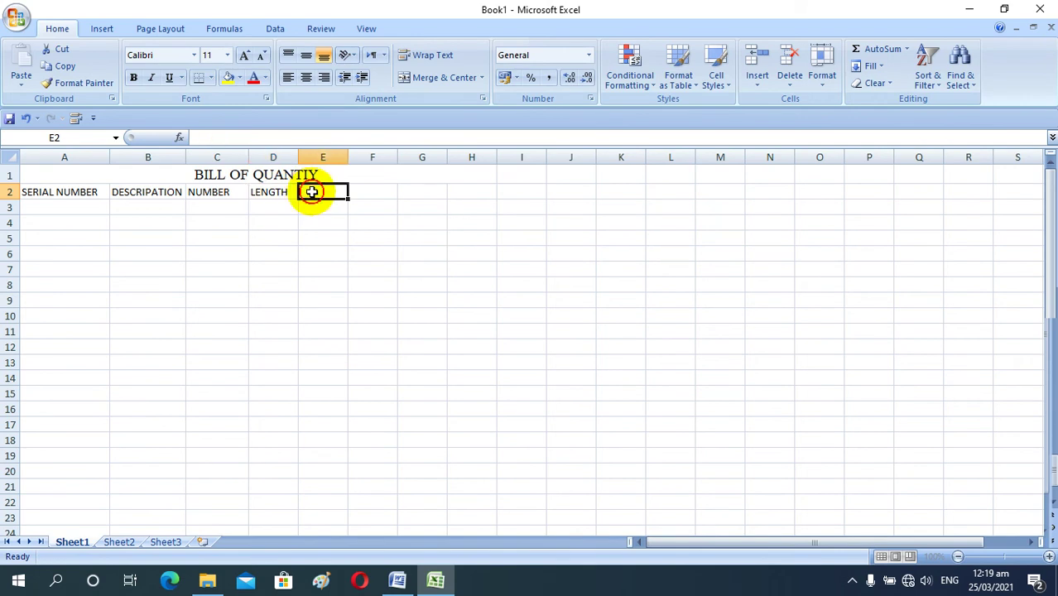
# - Enter WIDTH, HEIGHT and QUANTITY in E2 to G2, widening columns D to G
pyautogui.moveTo(295, 157); pyautogui.dragTo(327, 158)
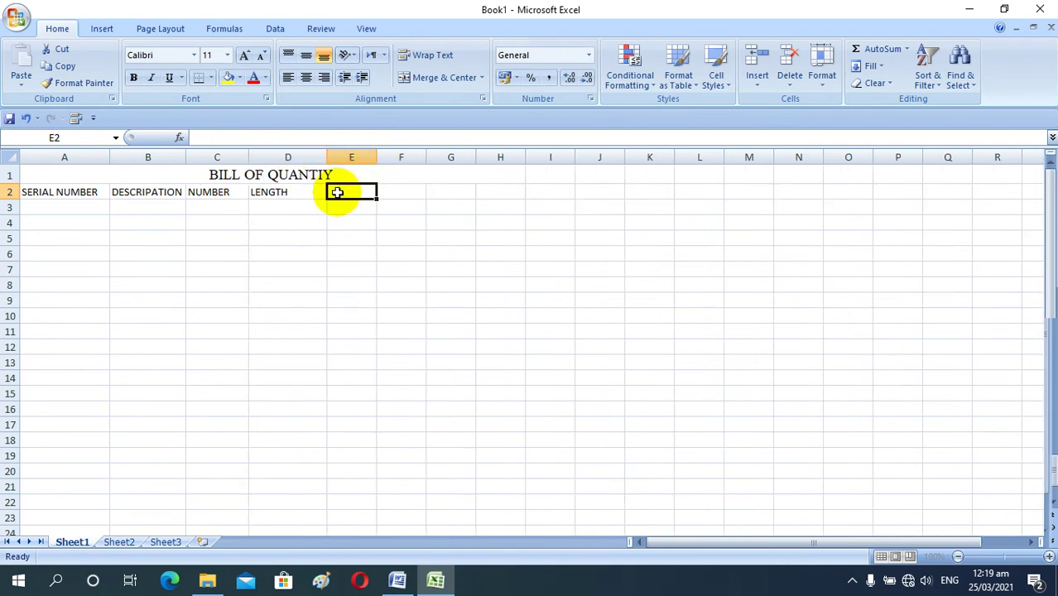
pyautogui.write('WI')
pyautogui.write('  TH')
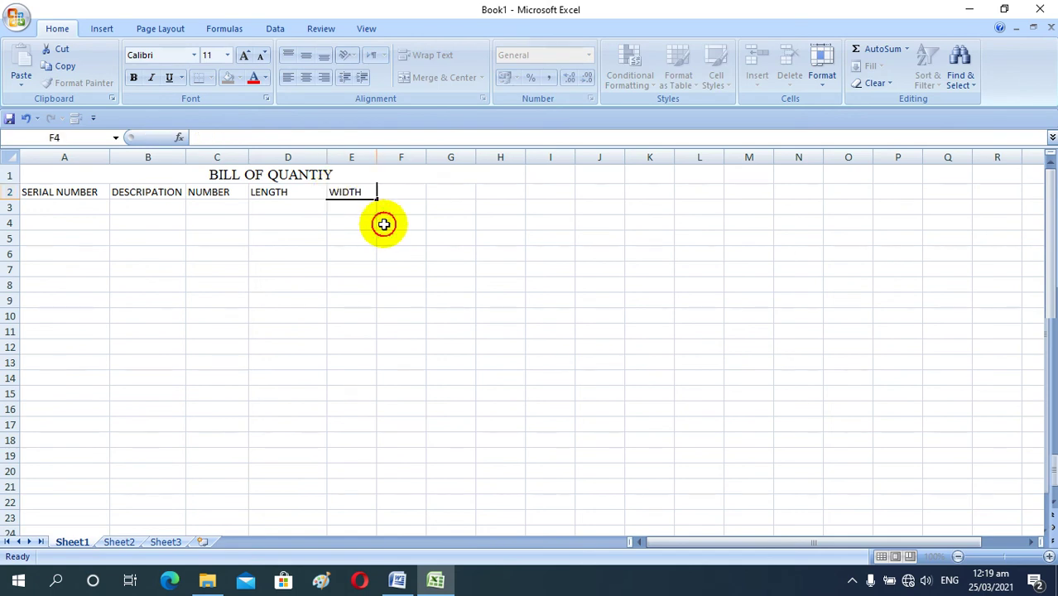
pyautogui.click(392, 190)
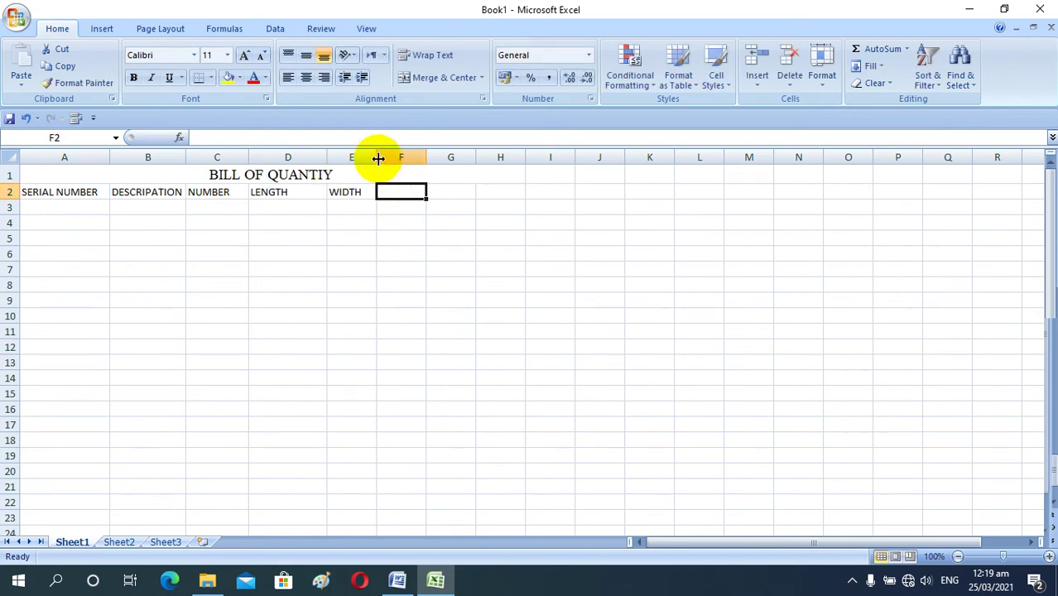
pyautogui.moveTo(383, 160); pyautogui.dragTo(395, 161)
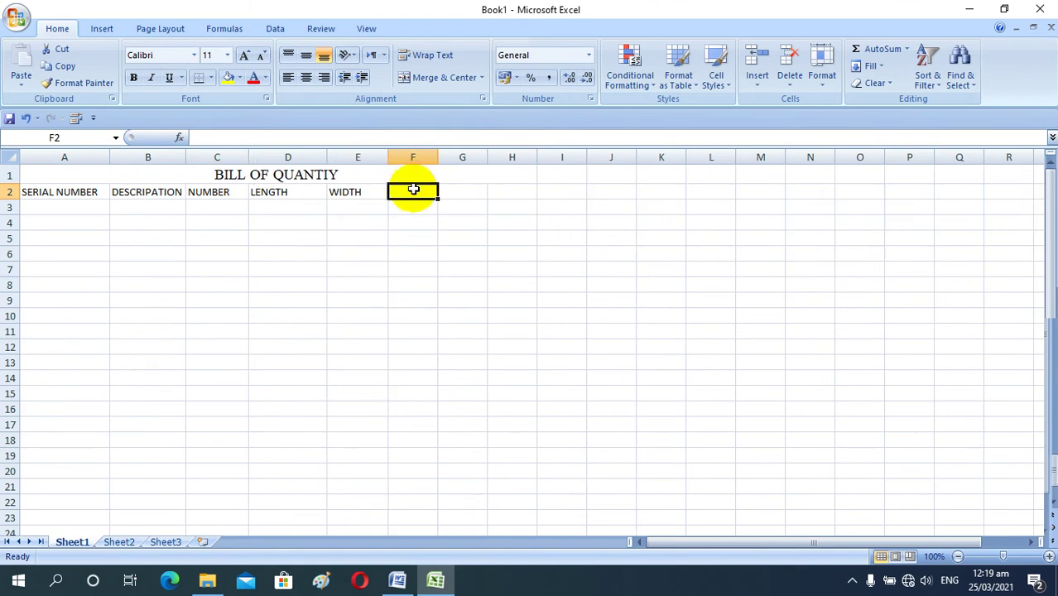
pyautogui.write('HEIG  T')
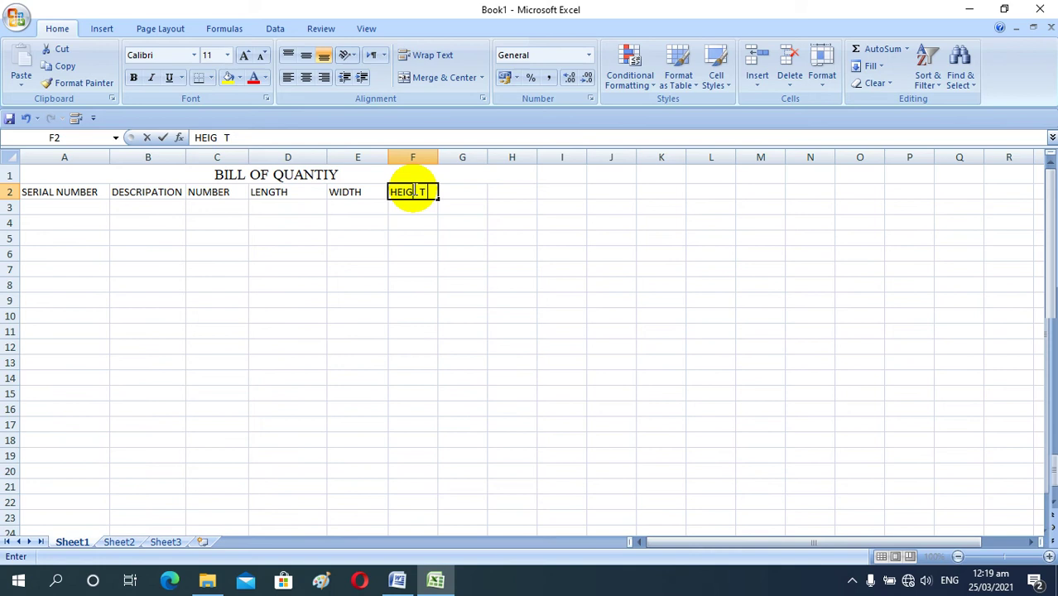
pyautogui.click(449, 248)
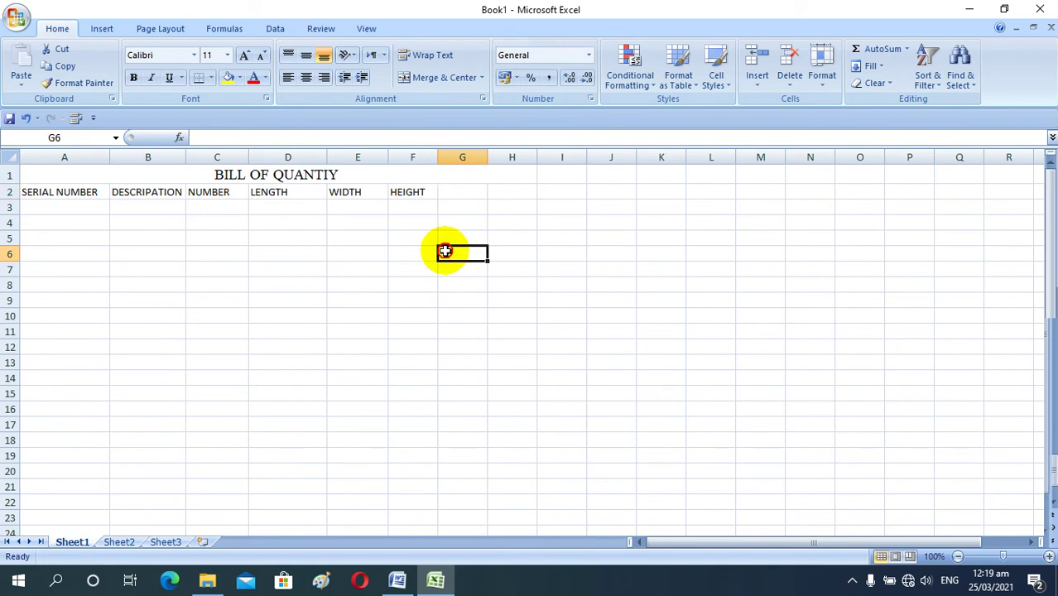
pyautogui.click(443, 191)
pyautogui.moveTo(437, 158); pyautogui.dragTo(444, 157)
pyautogui.doubleClick(469, 188)
pyautogui.write('ANTI Y')
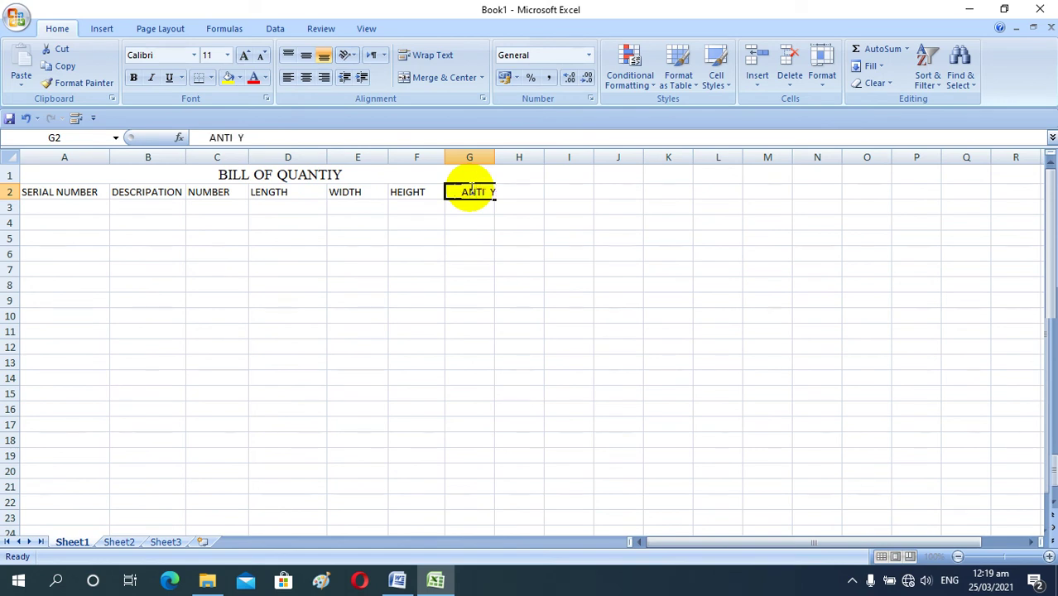
pyautogui.click(490, 253)
pyautogui.moveTo(494, 161); pyautogui.dragTo(512, 158)
# - Enter REMARKSS in H2, then reselect H2 and clear it to fix the misspelling
pyautogui.click(534, 192)
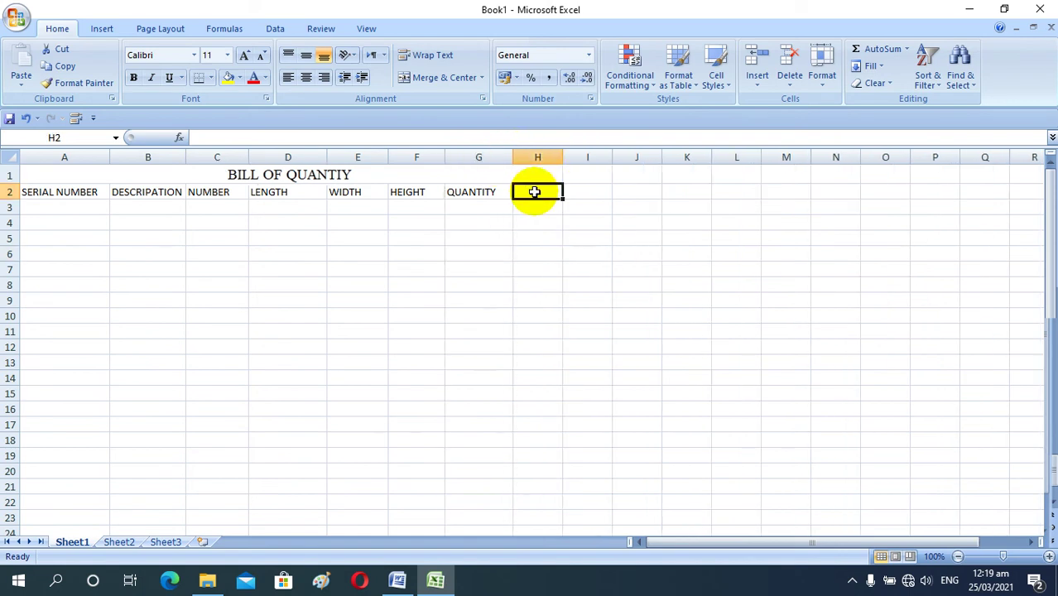
pyautogui.write('REMARK')
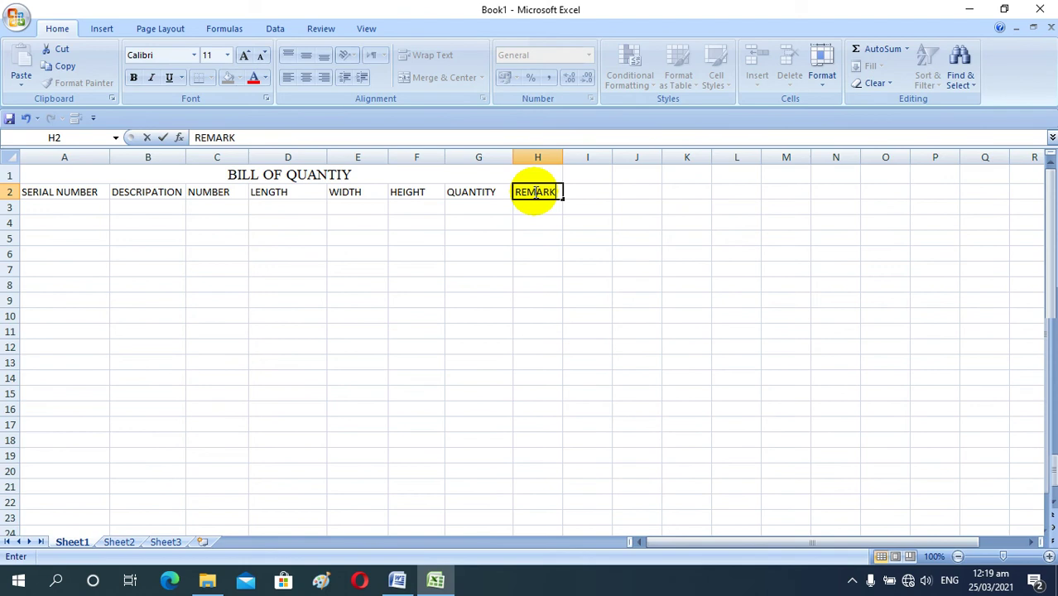
pyautogui.write('SS')
pyautogui.click(549, 236)
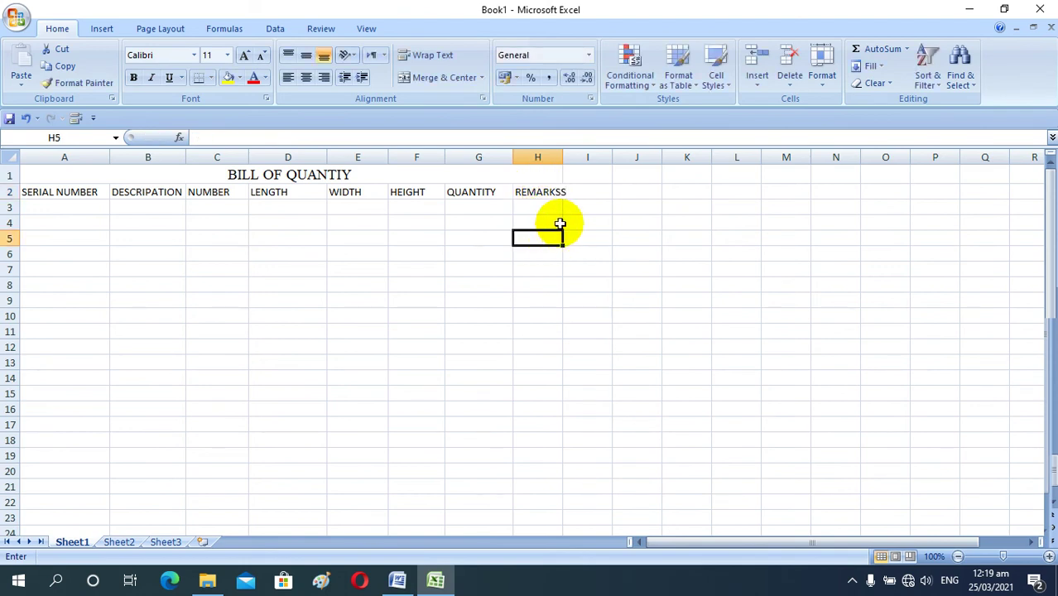
pyautogui.click(559, 192)
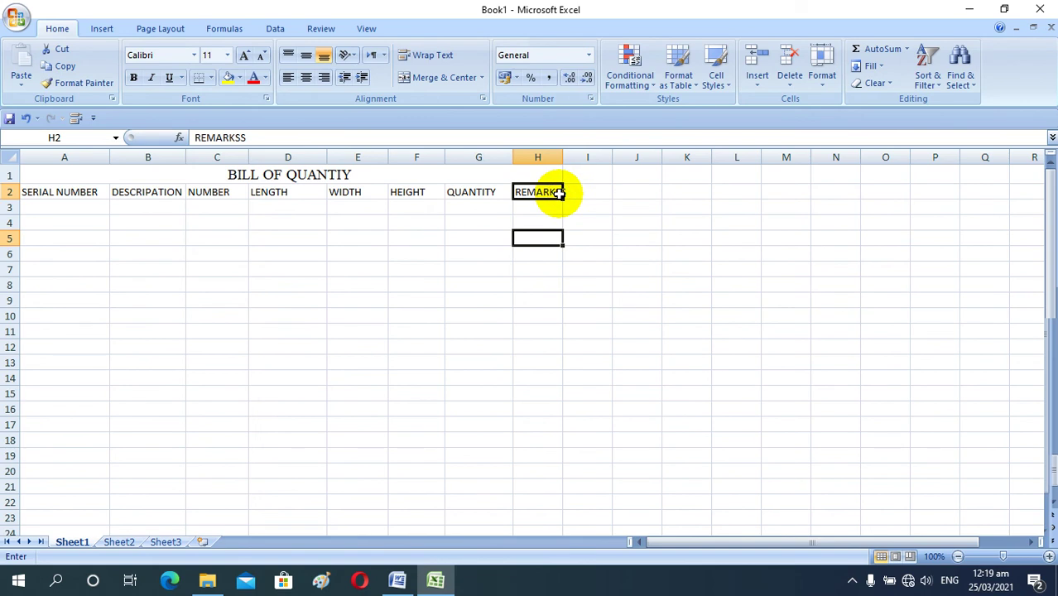
pyautogui.press('BackSpace')
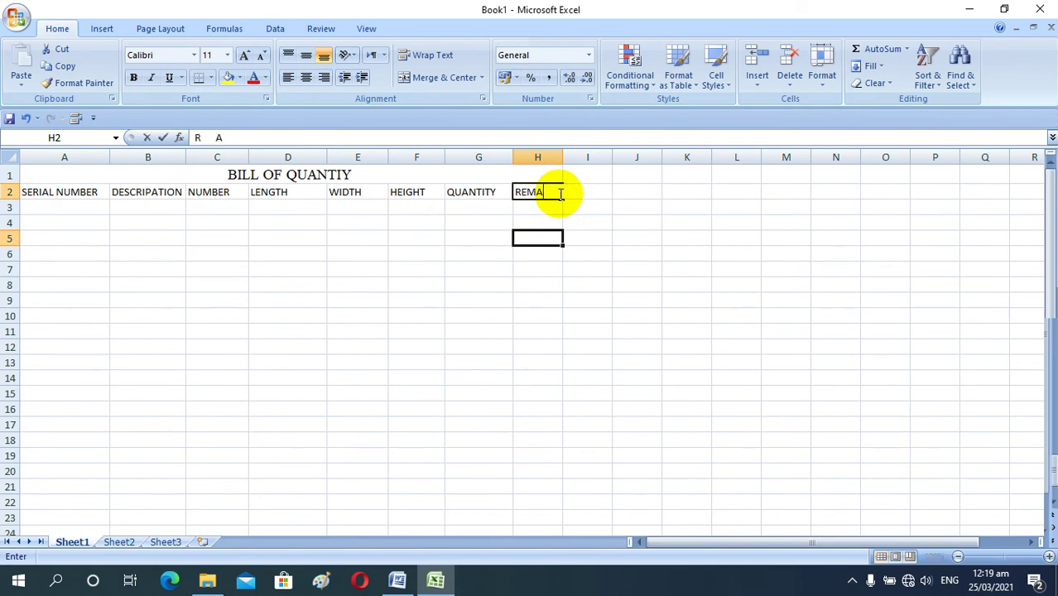
pyautogui.click(552, 250)
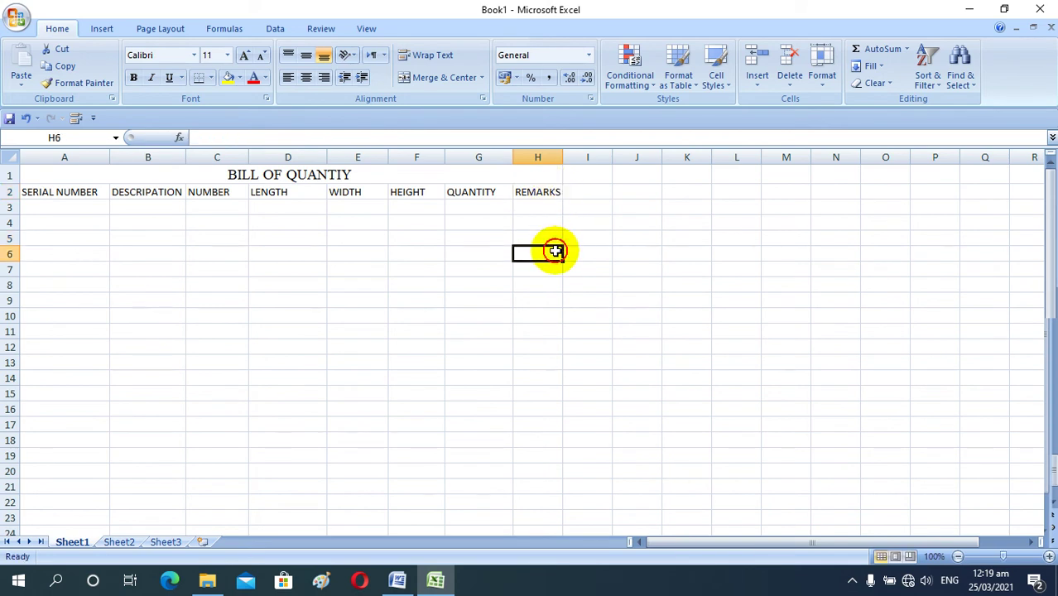
pyautogui.moveTo(564, 158); pyautogui.dragTo(569, 204)
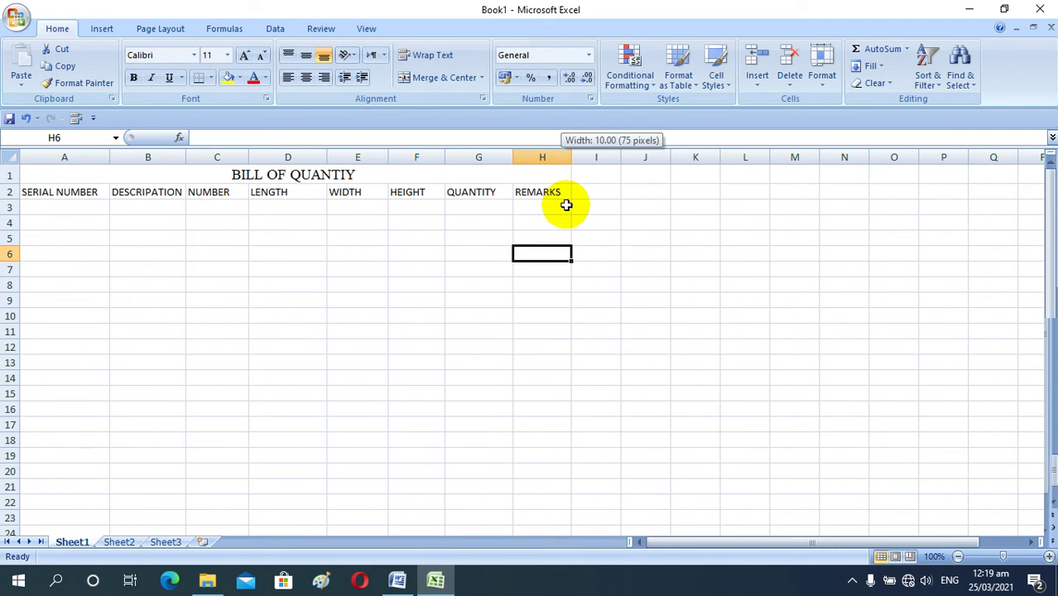
pyautogui.click(239, 197)
pyautogui.click(133, 197)
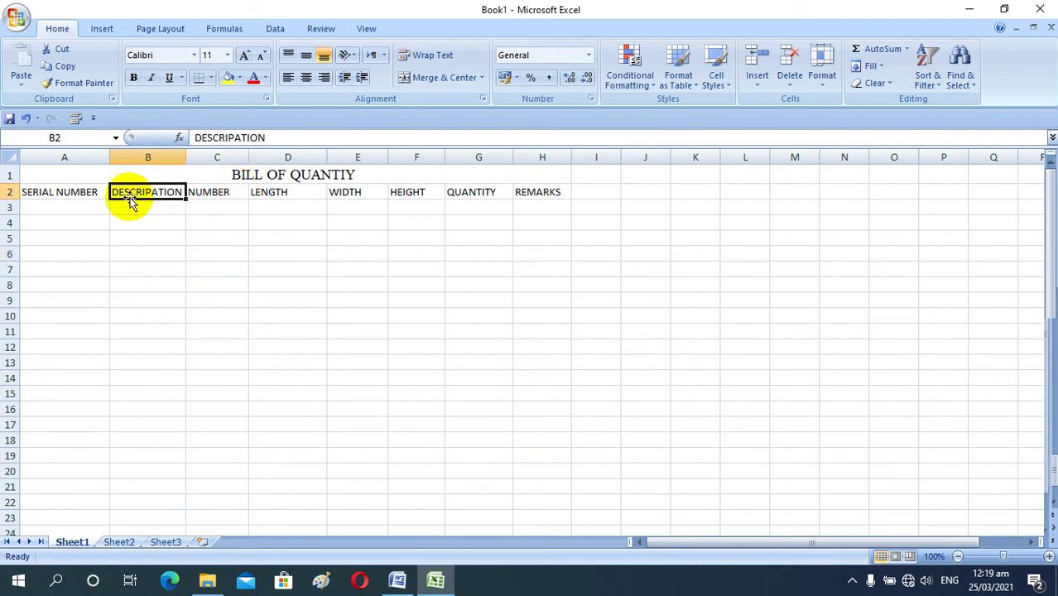
pyautogui.click(87, 195)
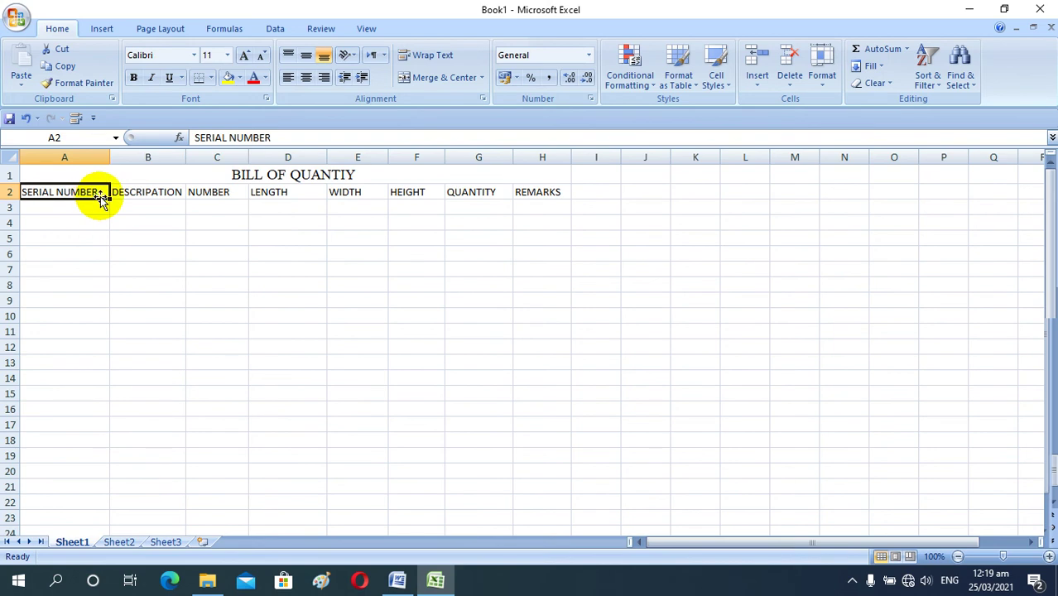
pyautogui.moveTo(109, 198); pyautogui.dragTo(452, 195)
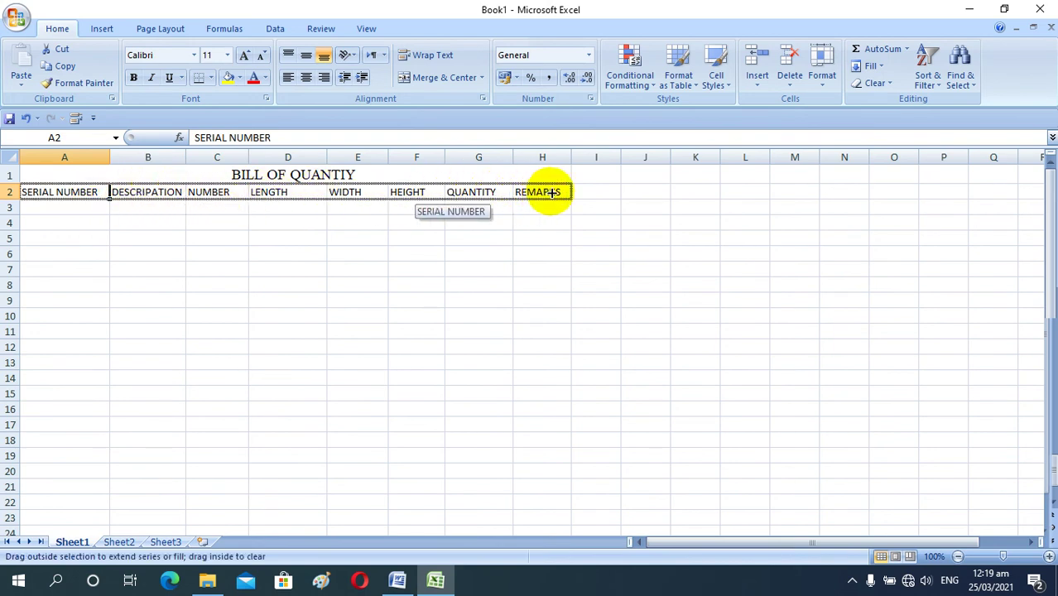
pyautogui.moveTo(452, 195); pyautogui.dragTo(543, 196)
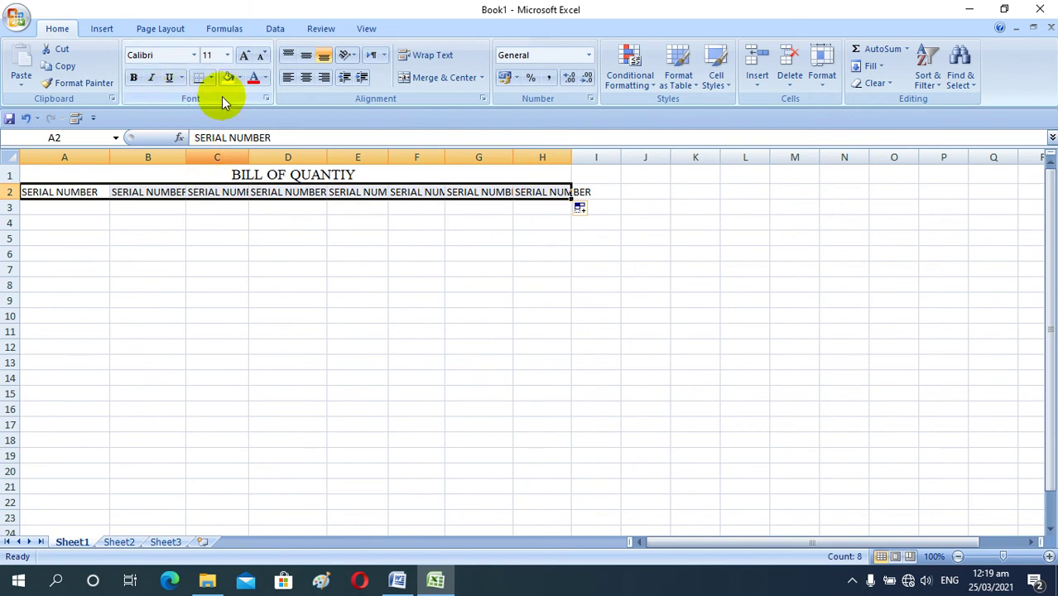
pyautogui.click(323, 249)
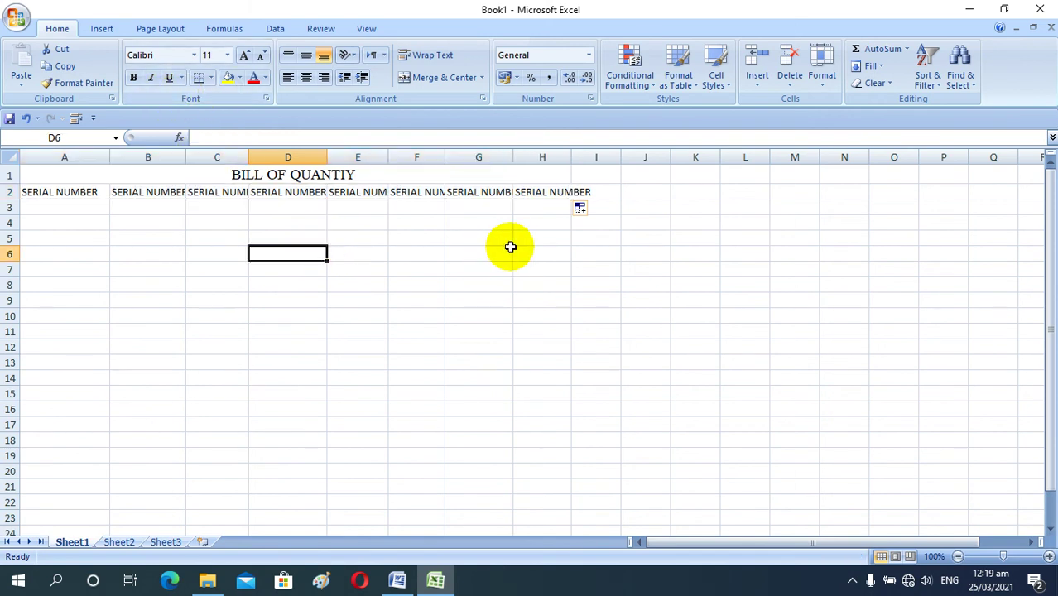
pyautogui.hotkey('ctrl', 'z')
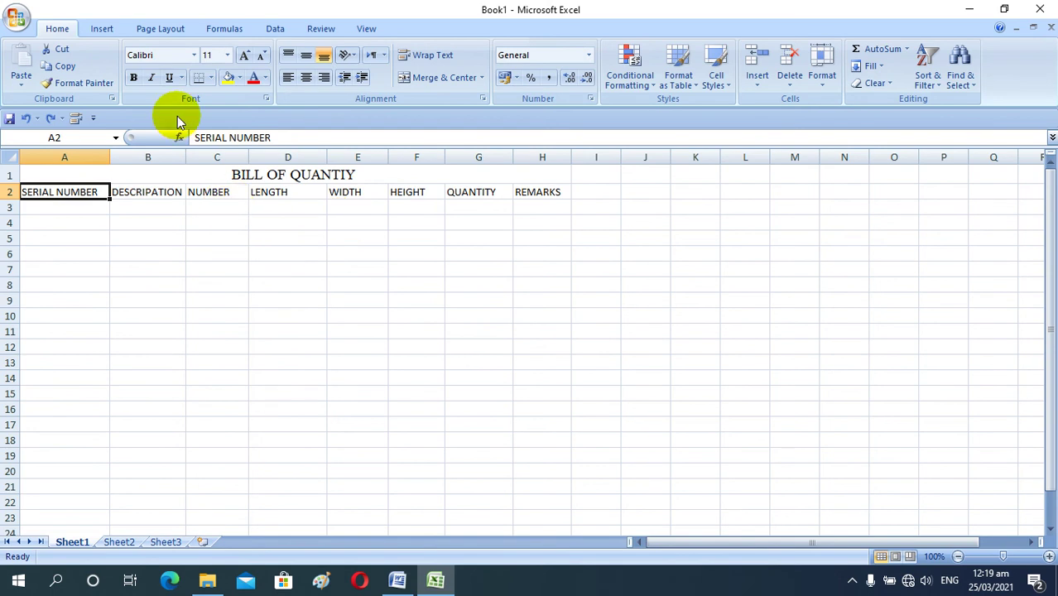
# - Make SERIAL NUMBER and DESCRIPTION bold at size 12, widening columns A and B
pyautogui.click(195, 56)
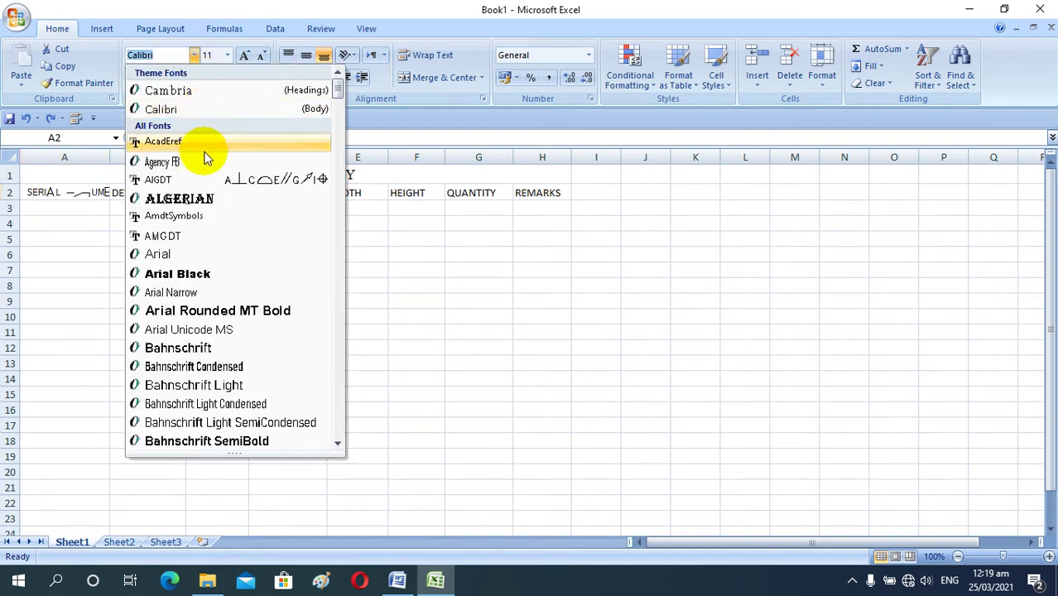
pyautogui.click(227, 56)
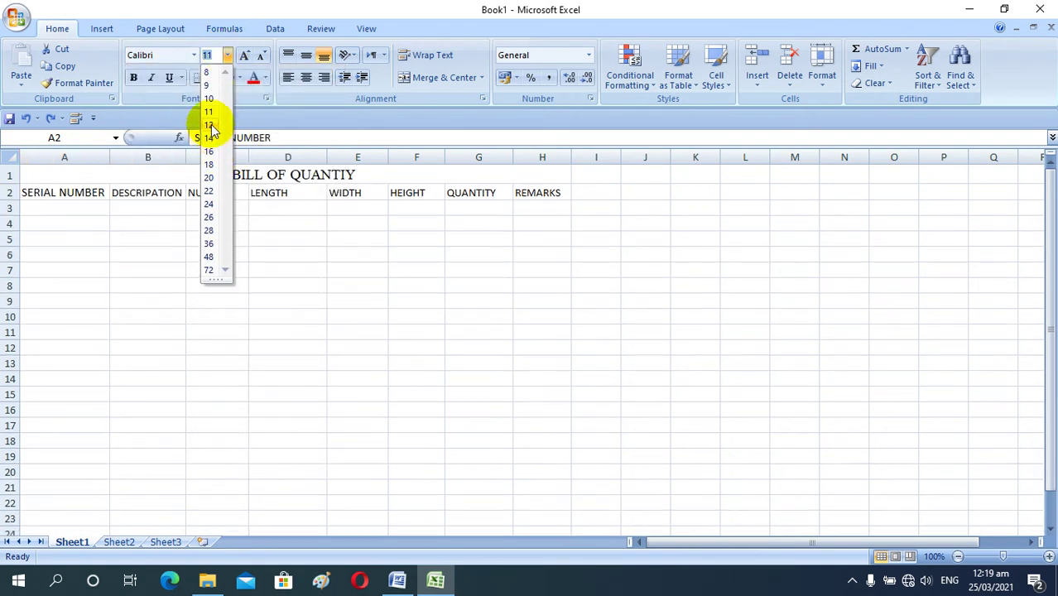
pyautogui.click(210, 125)
pyautogui.click(132, 79)
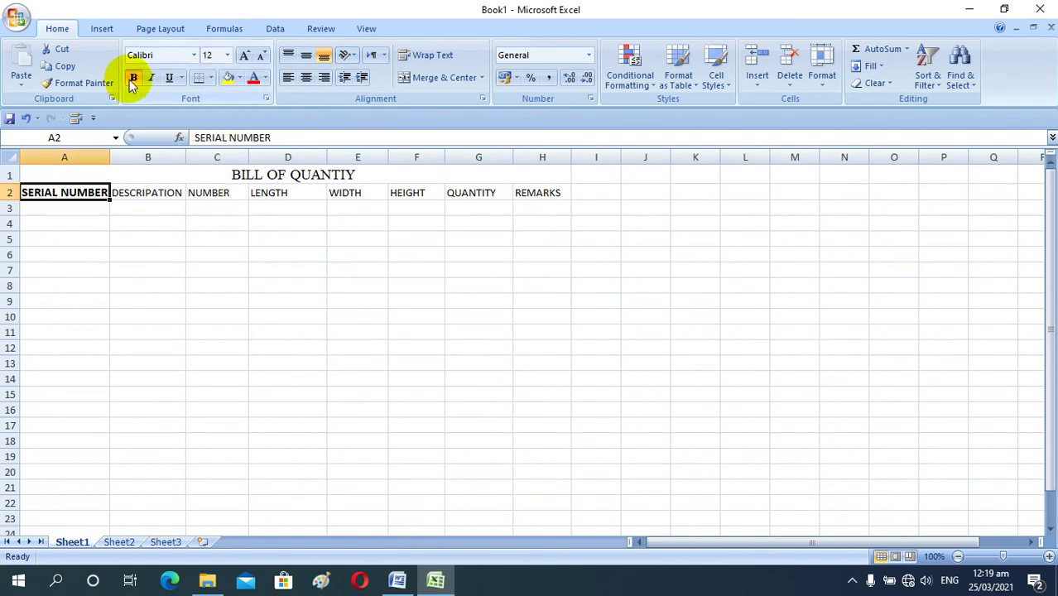
pyautogui.click(152, 190)
pyautogui.moveTo(187, 158); pyautogui.dragTo(196, 158)
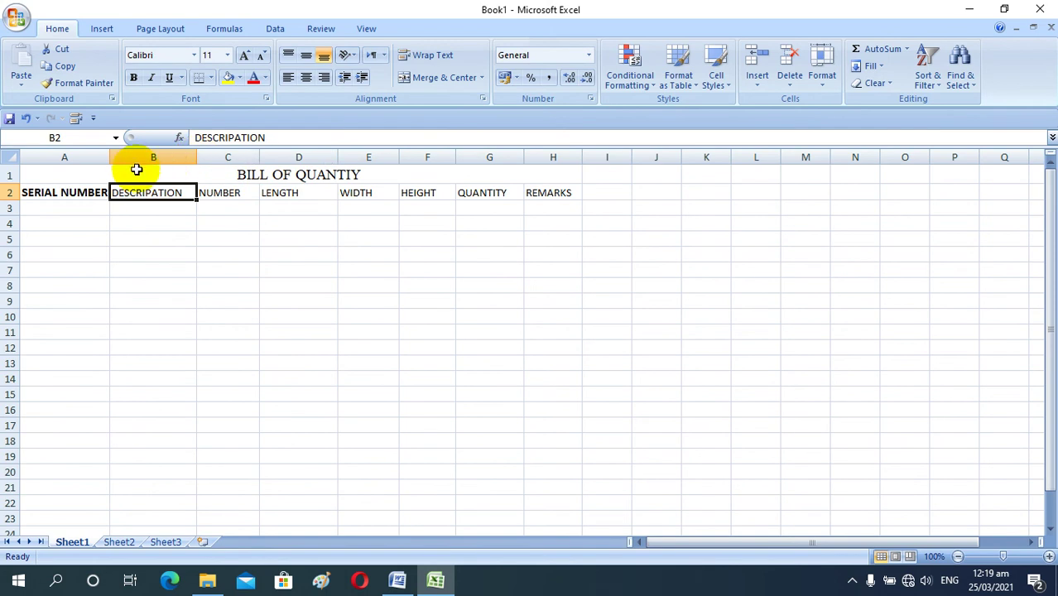
pyautogui.moveTo(109, 161); pyautogui.dragTo(121, 160)
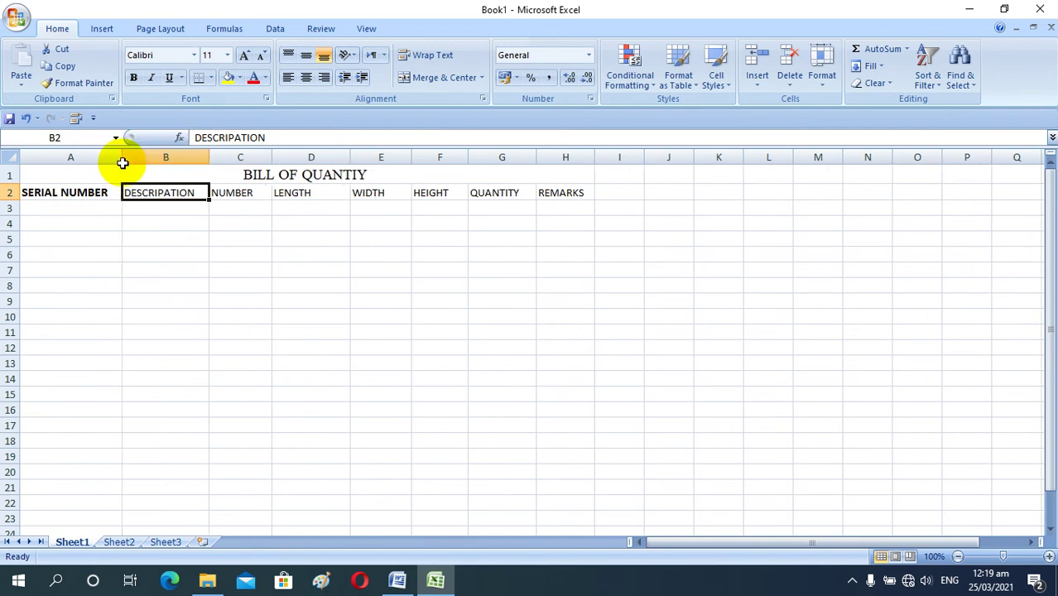
pyautogui.moveTo(208, 161); pyautogui.dragTo(293, 162)
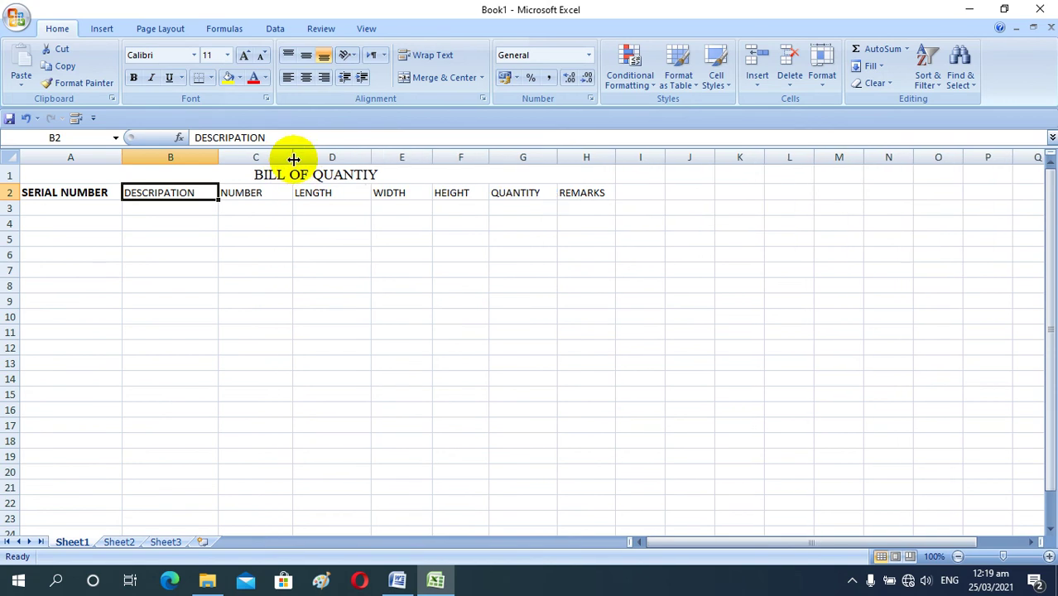
pyautogui.click(227, 54)
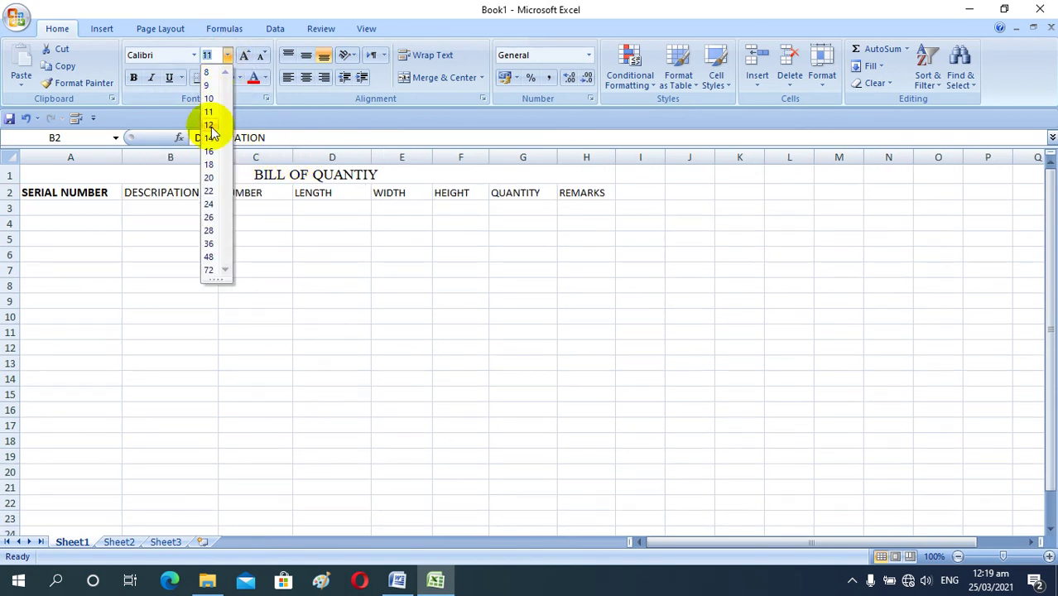
pyautogui.click(209, 125)
pyautogui.click(133, 77)
# - Make the NUMBER and LENGTH headings bold at size 12
pyautogui.click(255, 194)
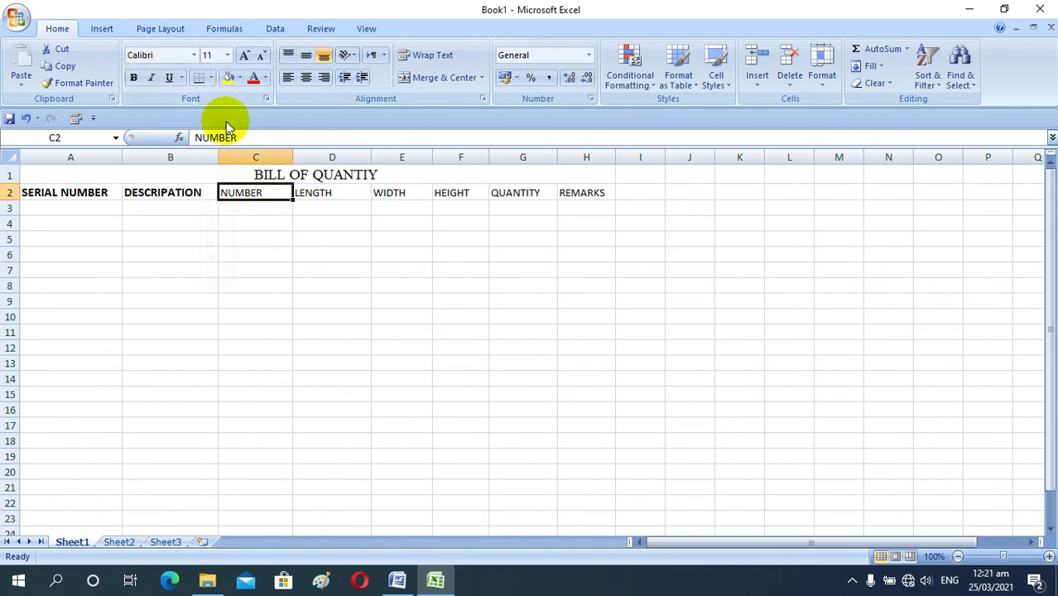
pyautogui.click(226, 55)
pyautogui.click(211, 123)
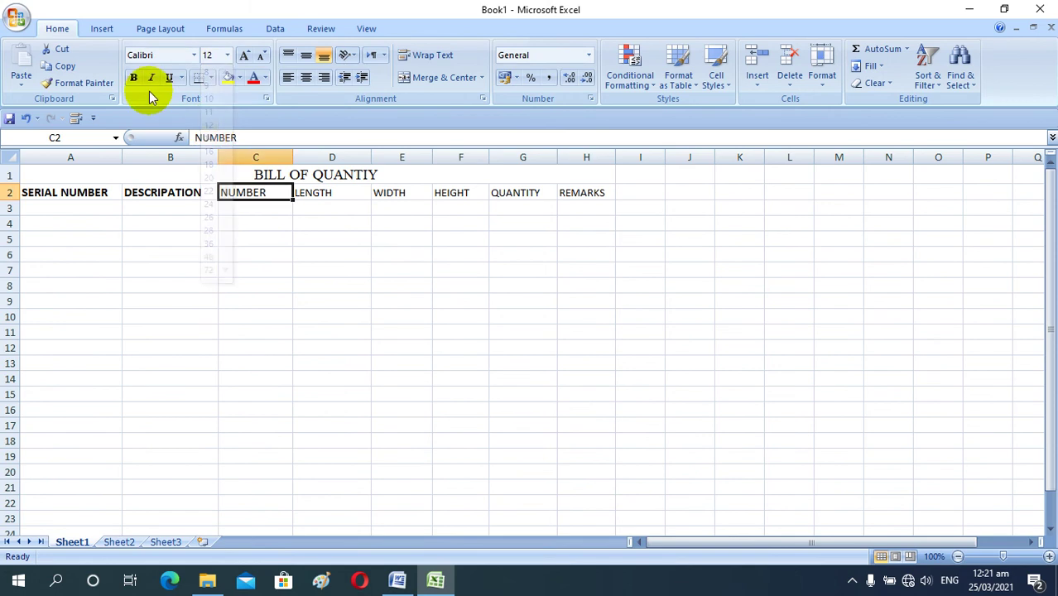
pyautogui.click(133, 77)
pyautogui.click(309, 196)
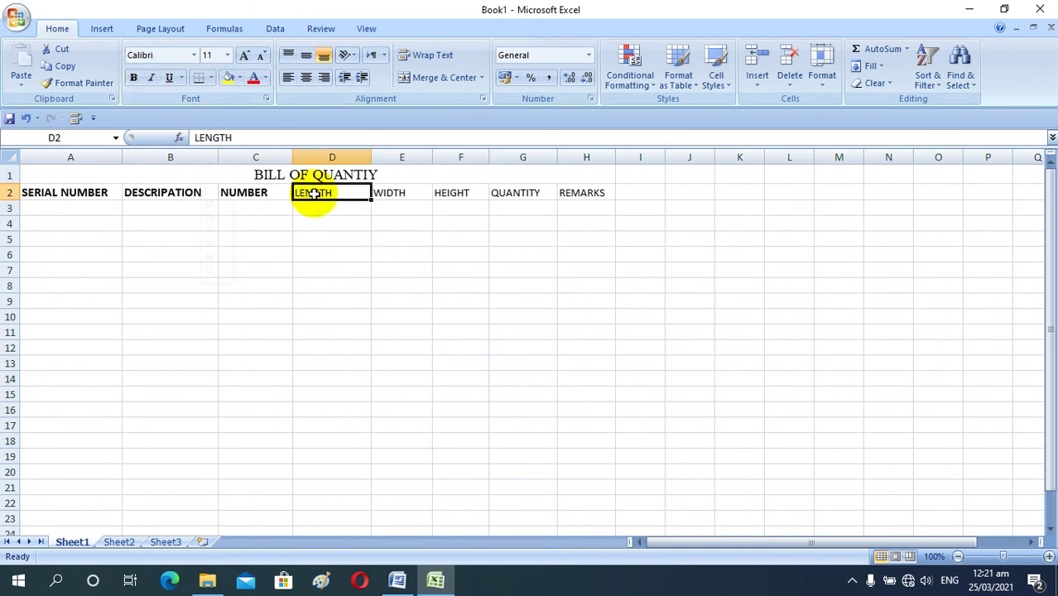
pyautogui.click(226, 55)
pyautogui.click(224, 122)
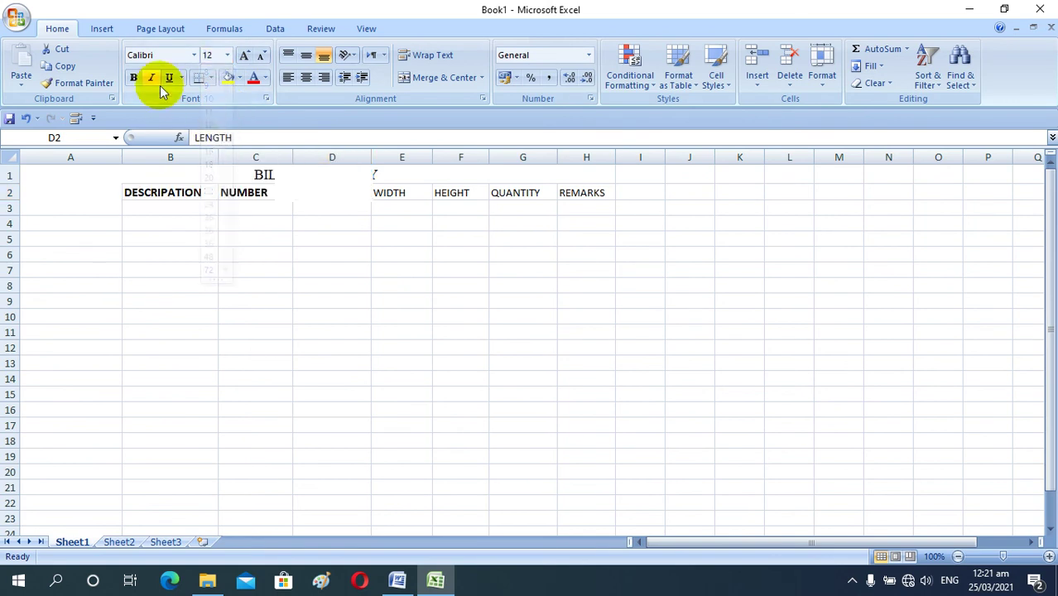
pyautogui.click(133, 78)
pyautogui.click(234, 222)
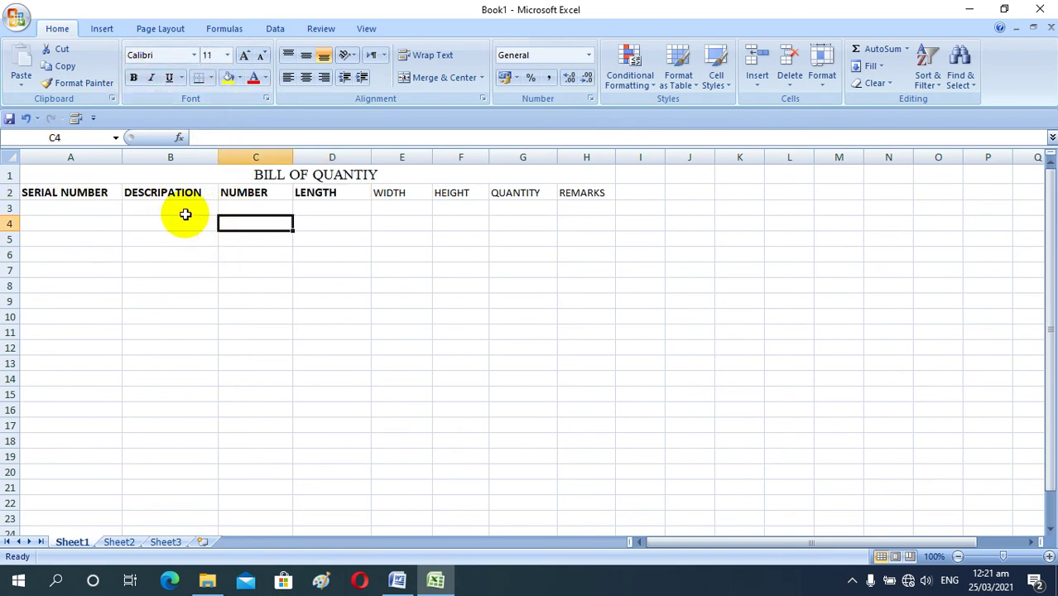
# - Set the WIDTH, HEIGHT and QUANTITY headings to size 12 and bold
pyautogui.click(394, 194)
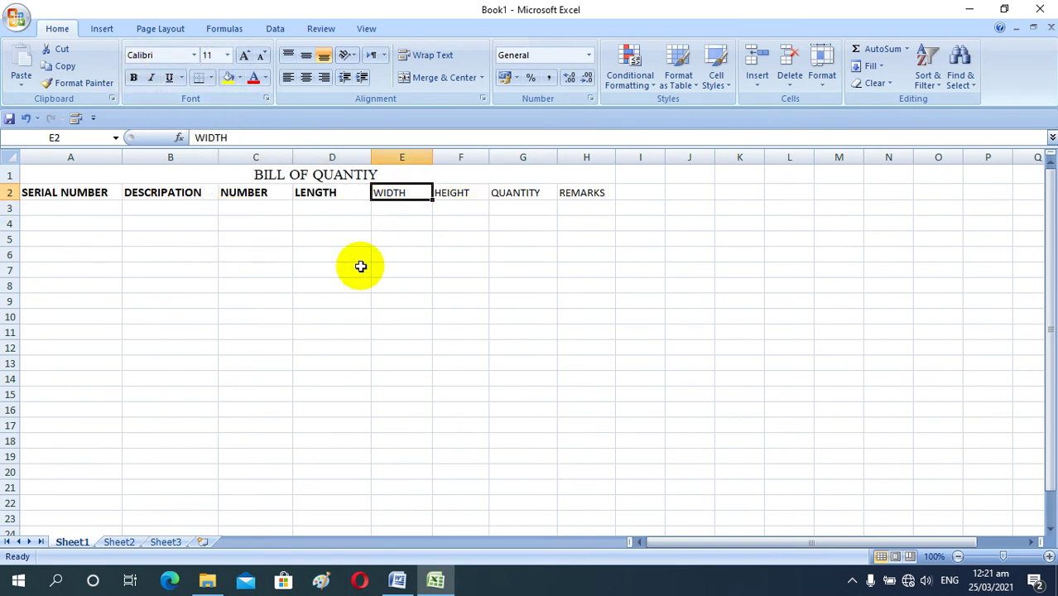
pyautogui.click(227, 56)
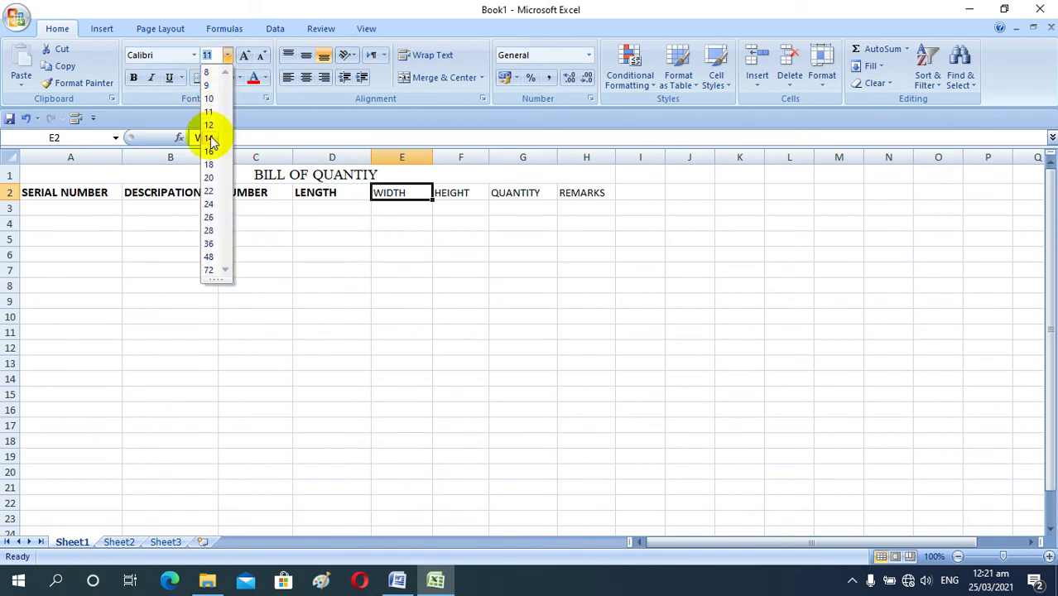
pyautogui.click(209, 125)
pyautogui.click(133, 77)
pyautogui.click(438, 194)
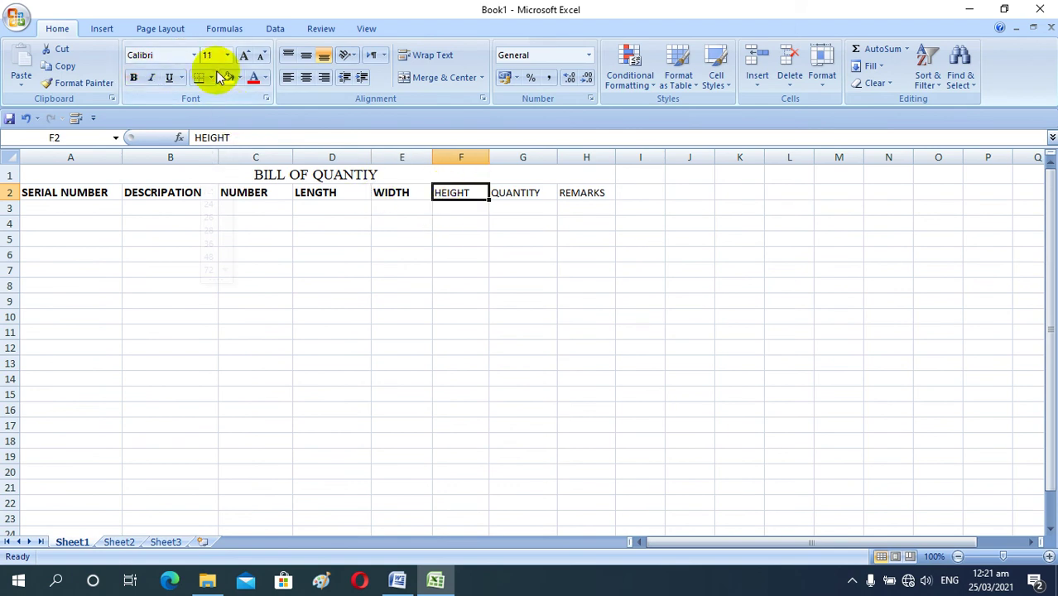
pyautogui.click(209, 125)
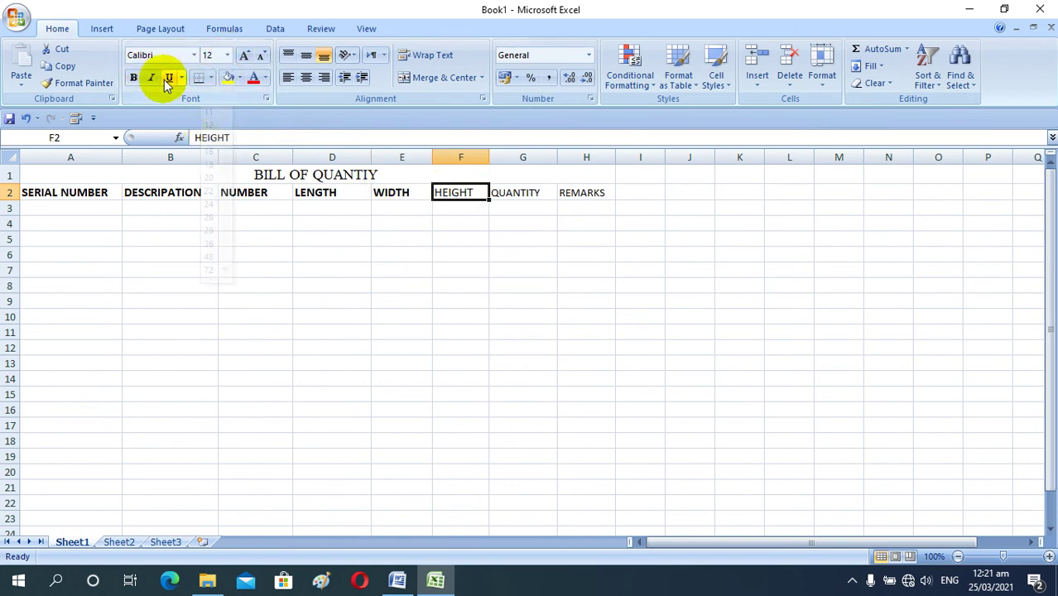
pyautogui.click(140, 77)
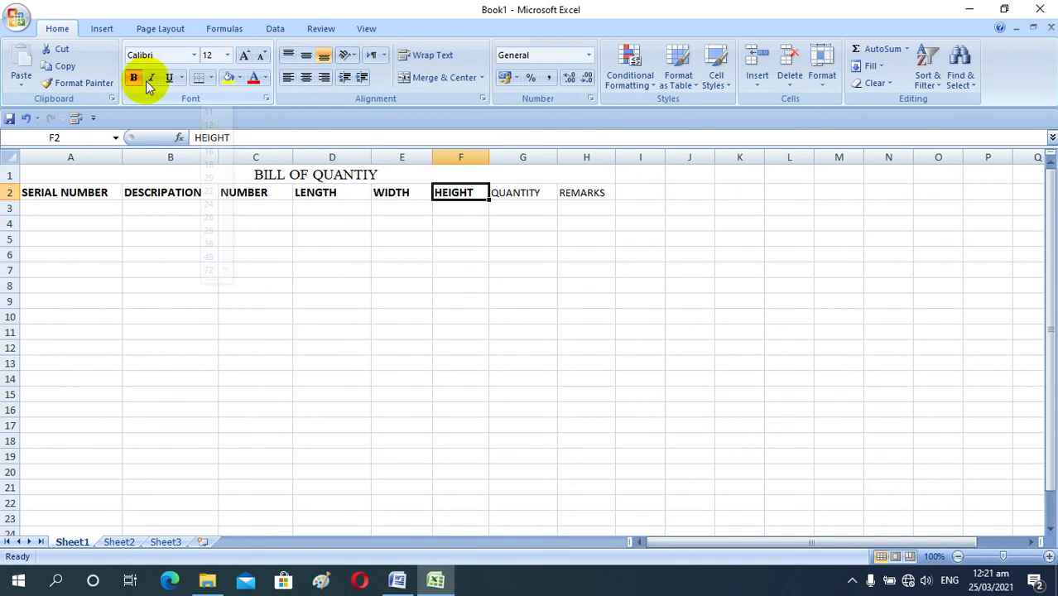
pyautogui.click(497, 192)
pyautogui.click(227, 54)
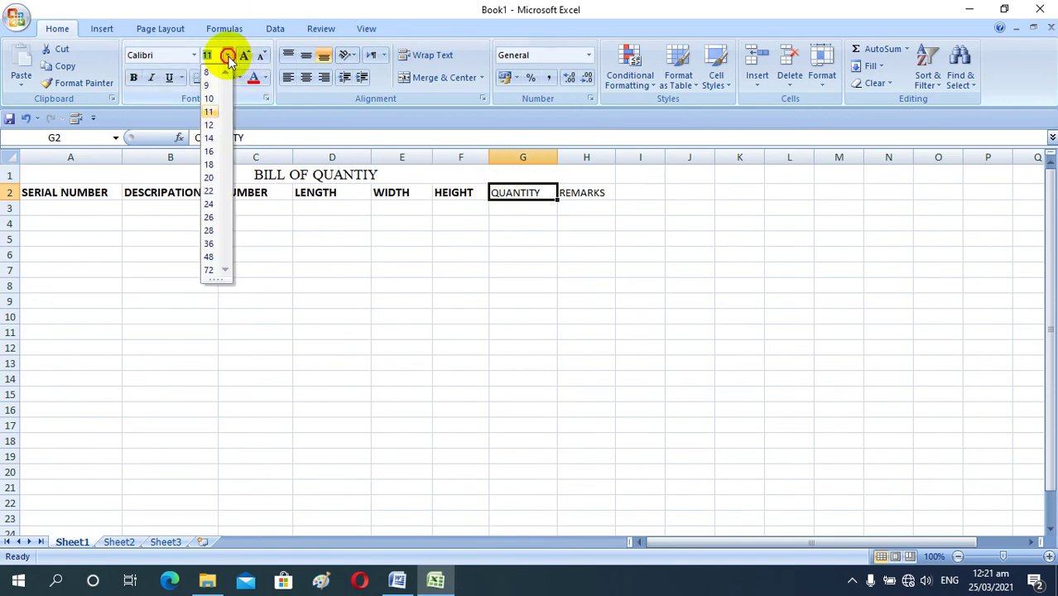
pyautogui.click(209, 125)
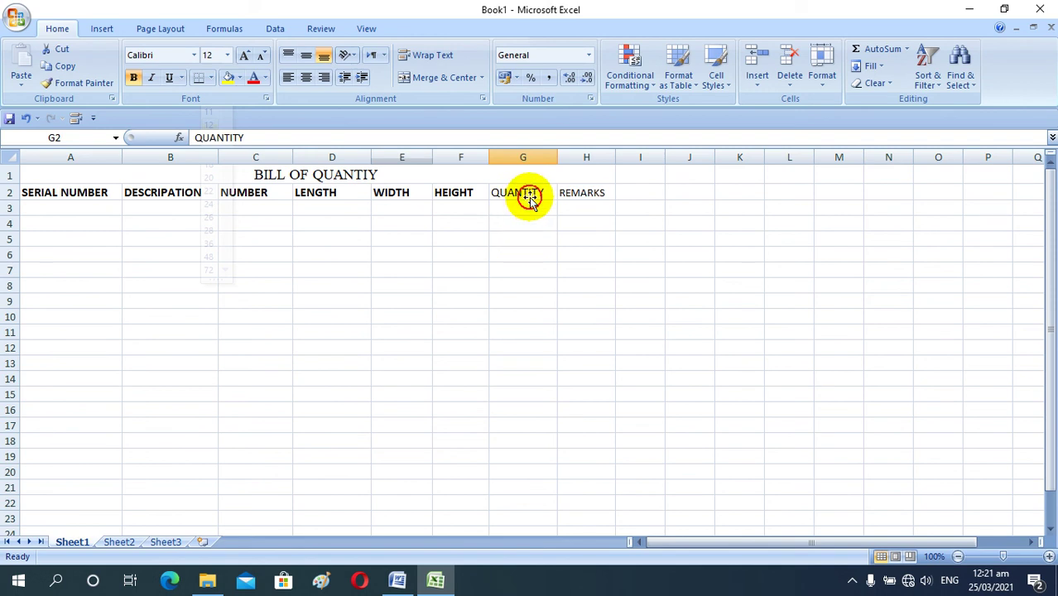
pyautogui.click(543, 225)
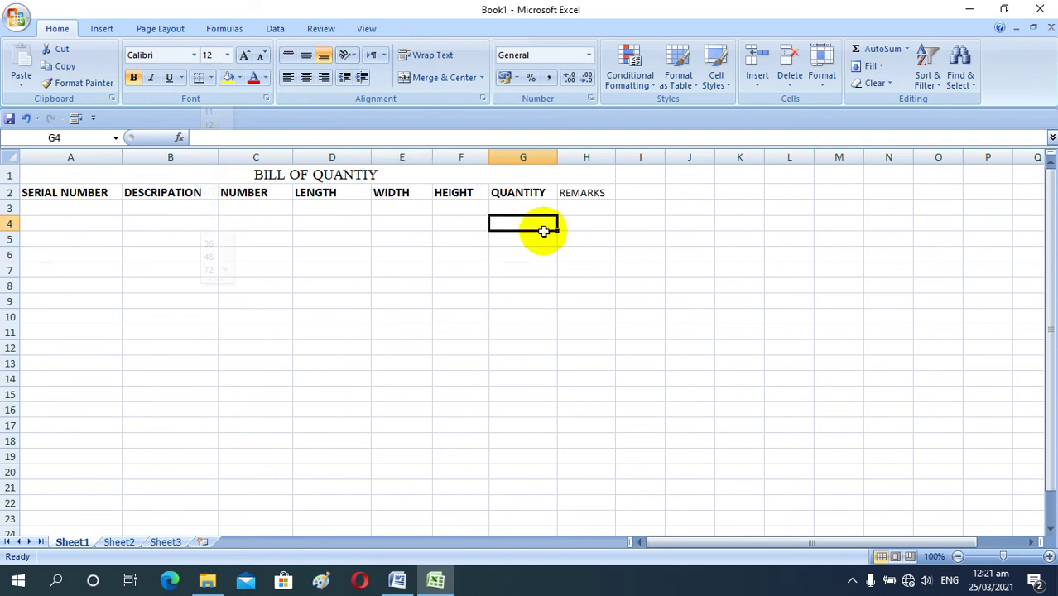
# - Set the REMARKS heading to bold size 12, then select cell A3
pyautogui.click(580, 196)
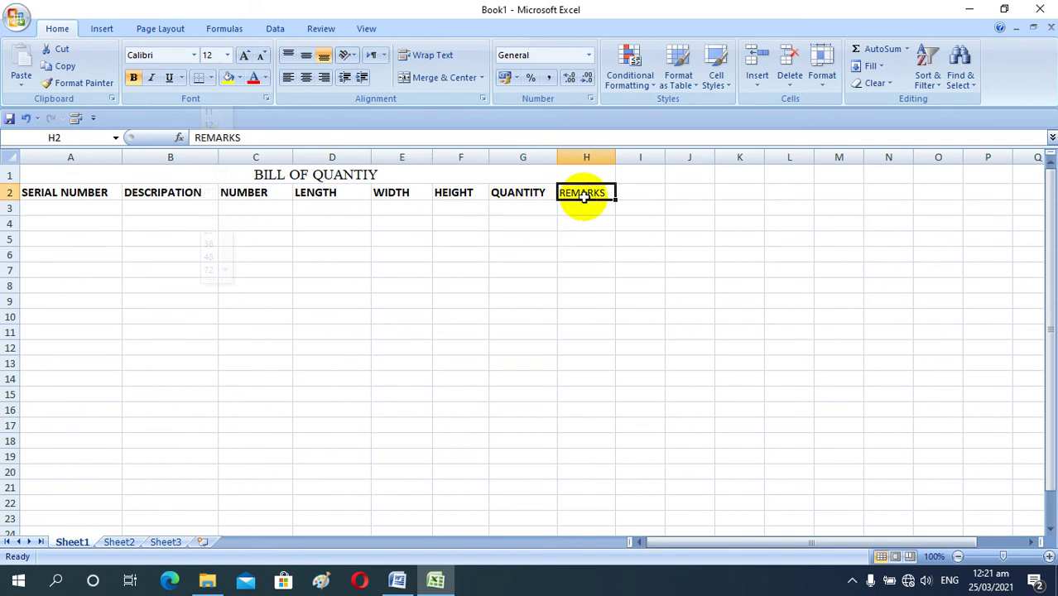
pyautogui.click(227, 54)
pyautogui.click(214, 124)
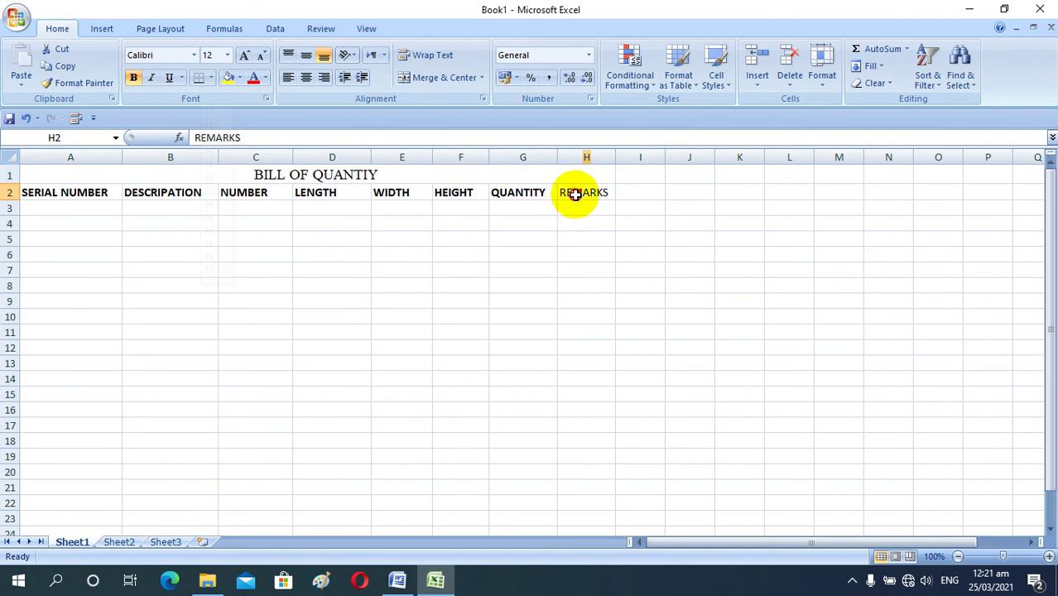
pyautogui.click(580, 225)
pyautogui.click(264, 208)
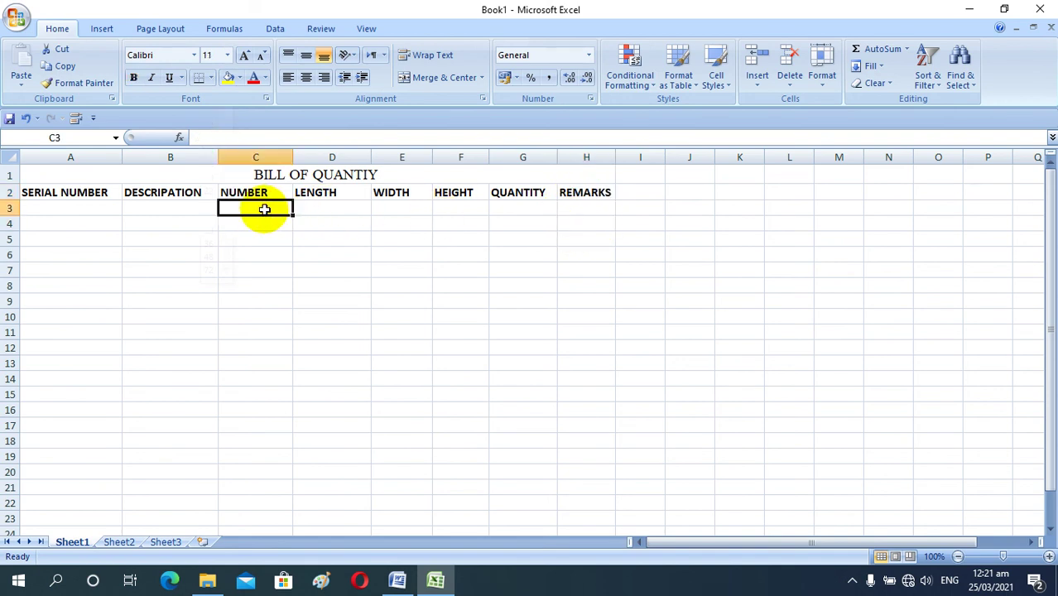
pyautogui.click(153, 208)
pyautogui.click(91, 208)
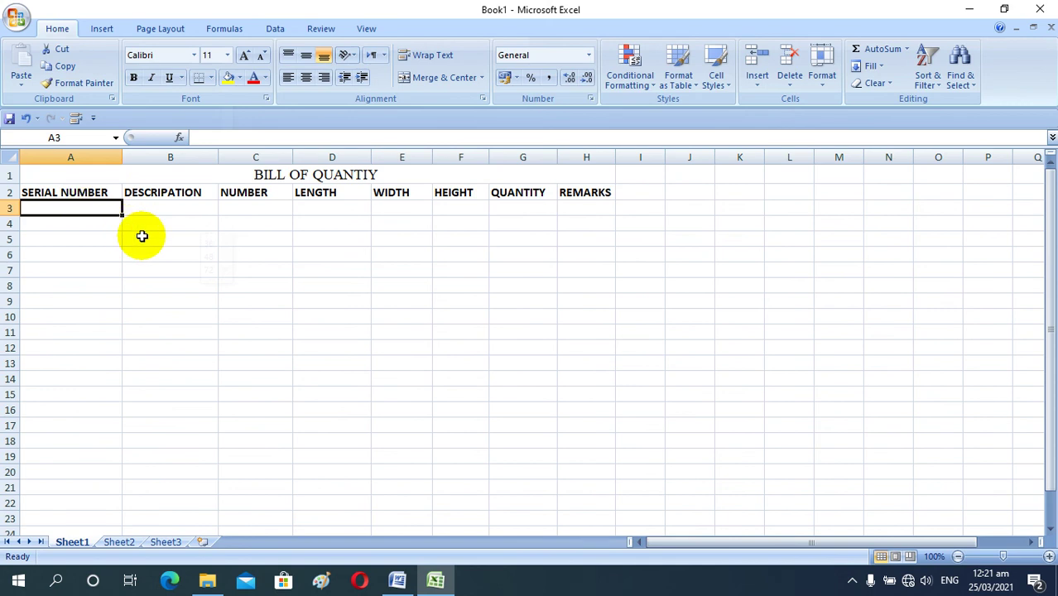
# - Number the item rows 1, 2 and 3 in cells A3 to A5
pyautogui.write('1')
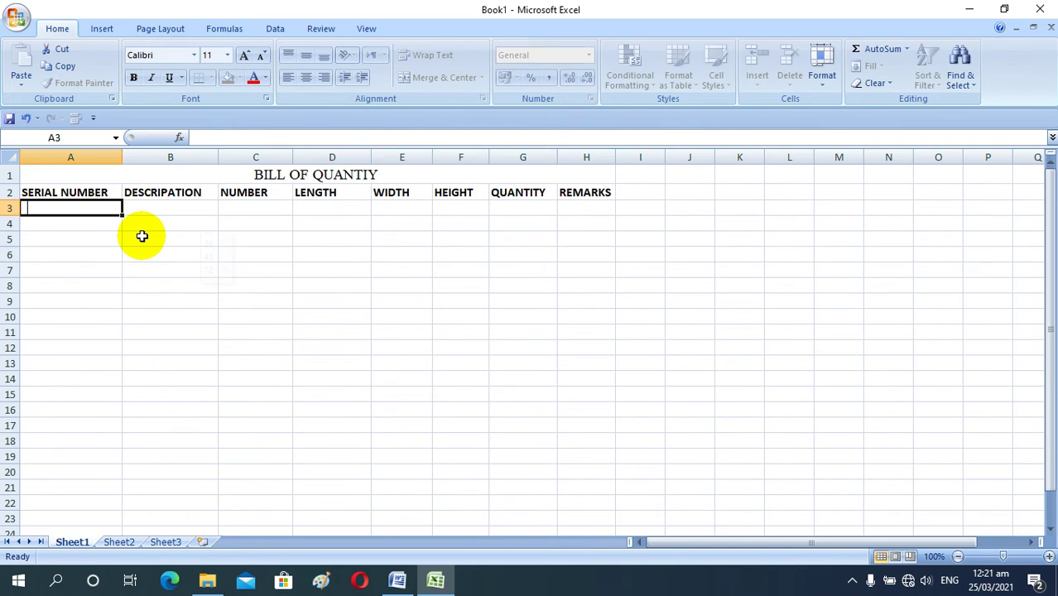
pyautogui.press('Return')
pyautogui.write('2')
pyautogui.press('Return')
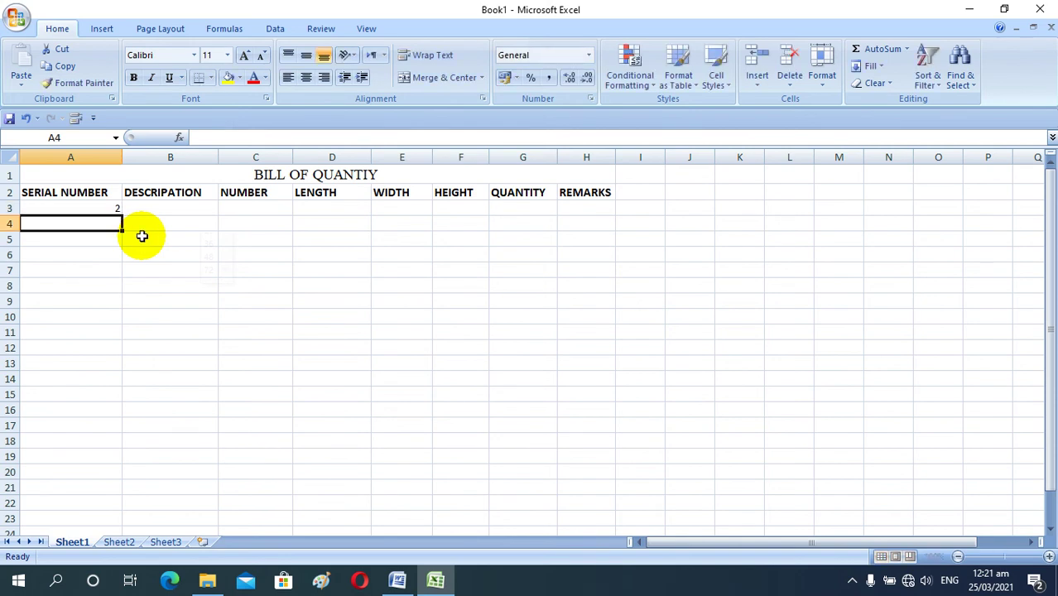
pyautogui.press('Up')
pyautogui.press('Up')
pyautogui.press('Down')
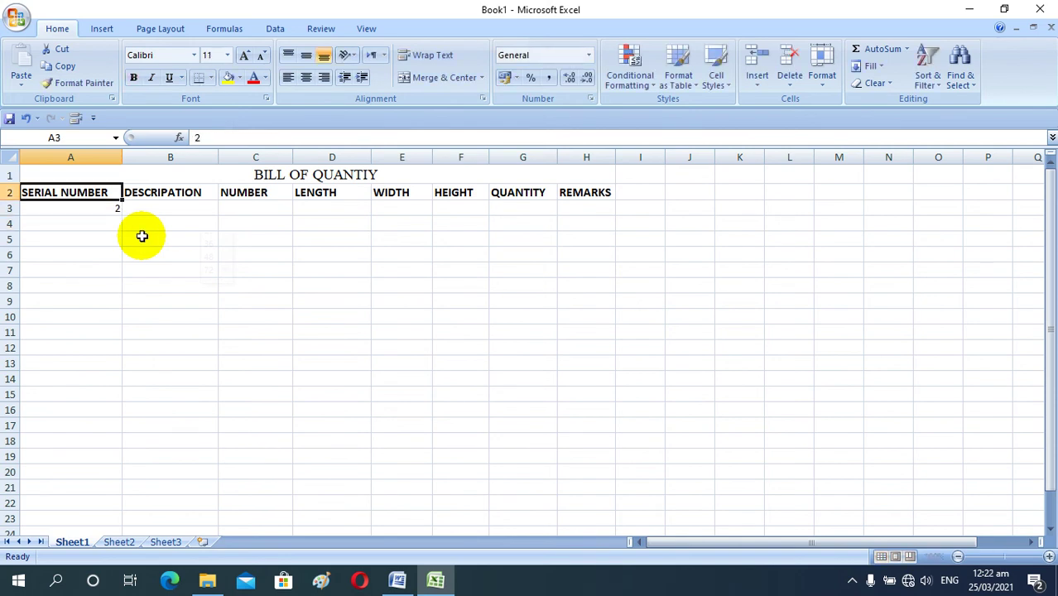
pyautogui.press('Down')
pyautogui.press('Down')
pyautogui.press('Up')
pyautogui.press('Up')
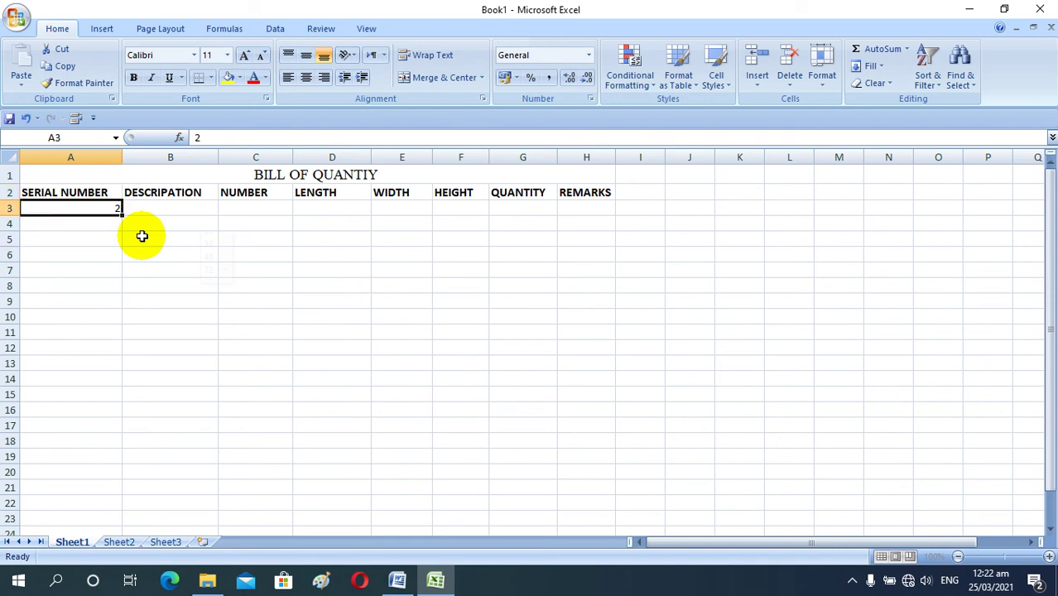
pyautogui.write('1')
pyautogui.press('Return')
pyautogui.write('2')
pyautogui.press('Return')
pyautogui.write('3')
pyautogui.press('Return')
pyautogui.press('Up')
pyautogui.press('Up')
pyautogui.press('Up')
# - Enter EARTH WORK in B3 and a NUMBER of 2 in C3
pyautogui.press('Right')
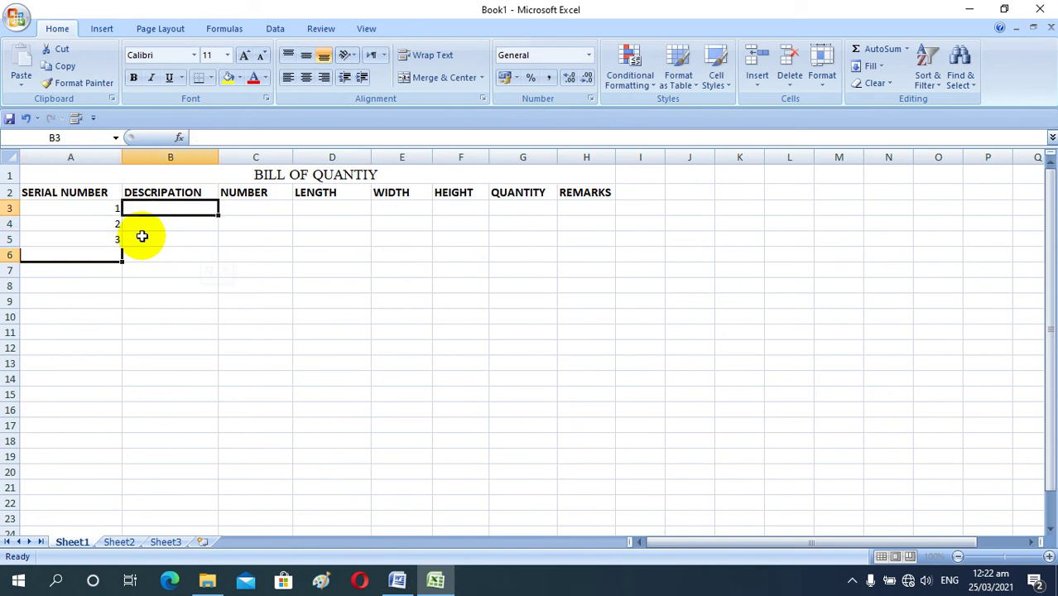
pyautogui.write('EAR')
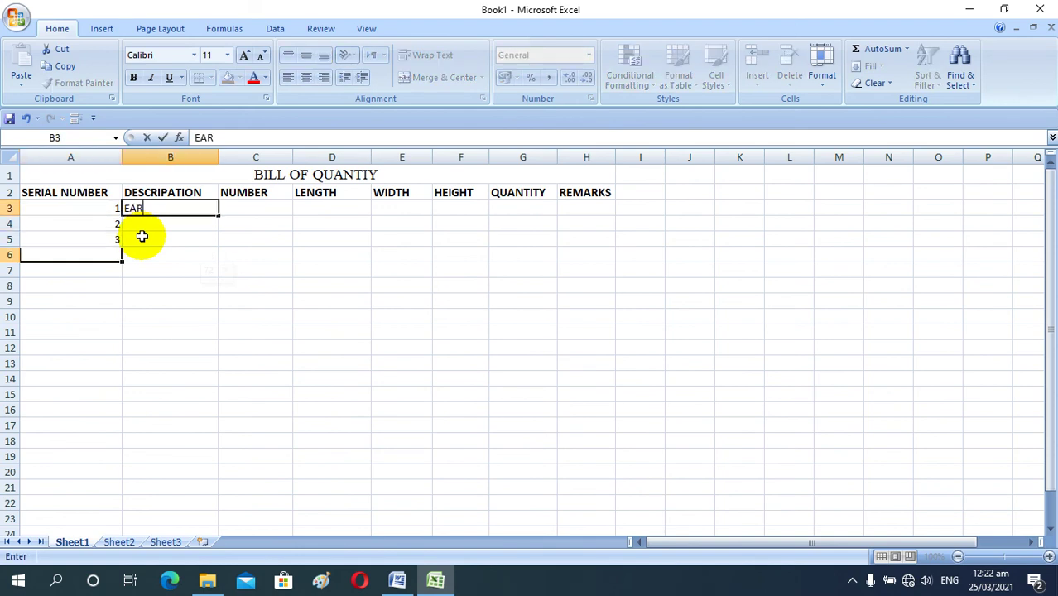
pyautogui.write('TH    O  K')
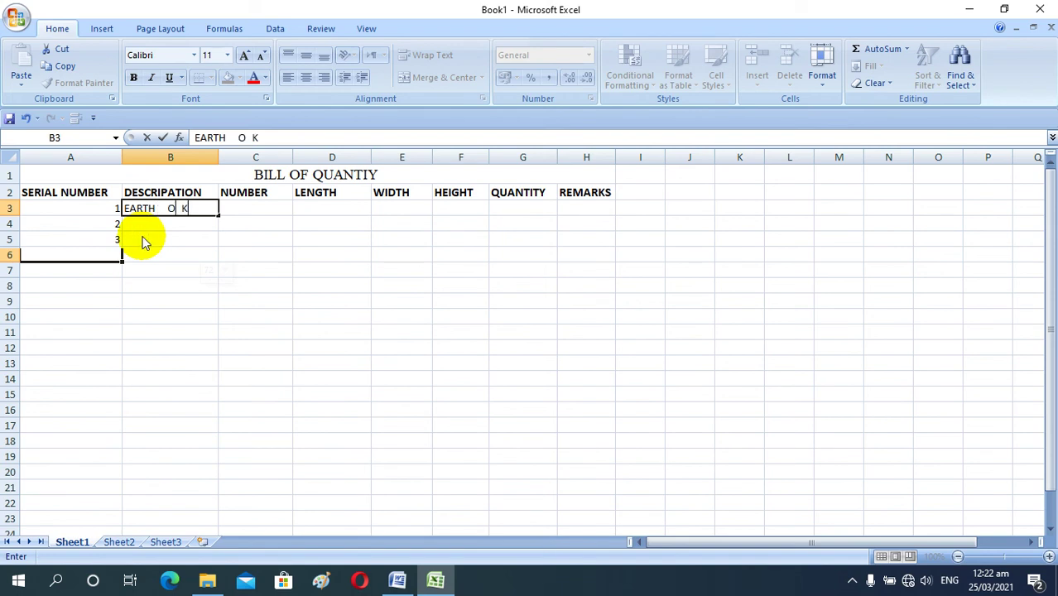
pyautogui.press('Tab')
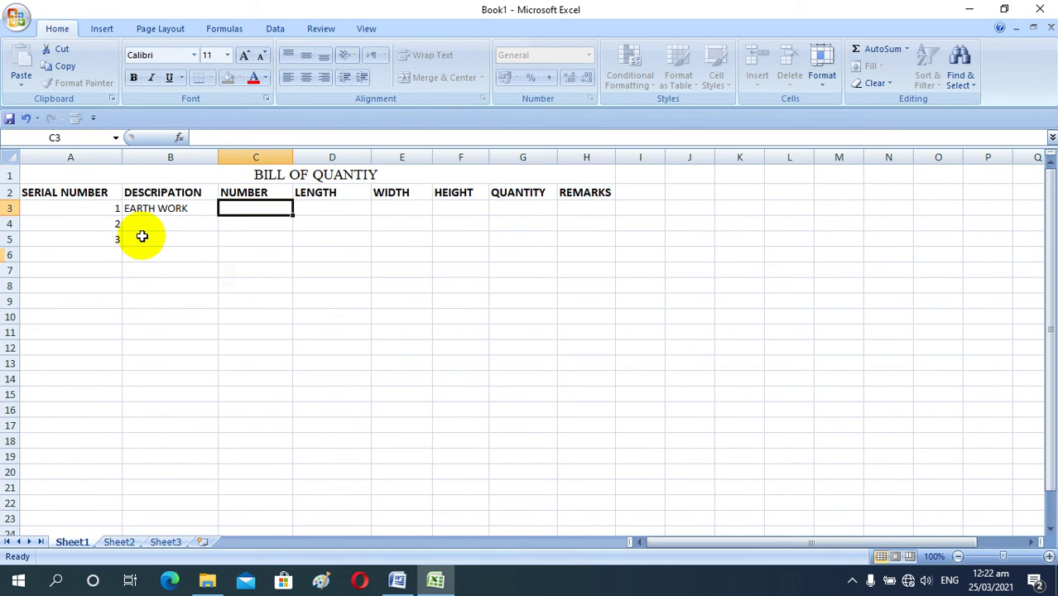
pyautogui.write('2')
pyautogui.press('Tab')
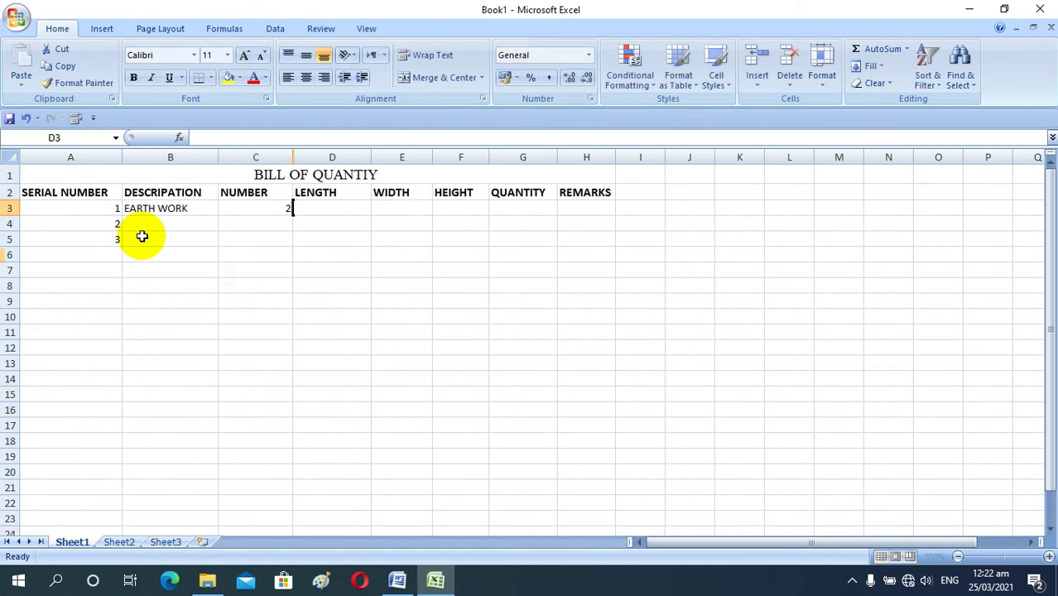
# - Enter 2 for the length, width and height of the first item in row 3
pyautogui.press('Tab')
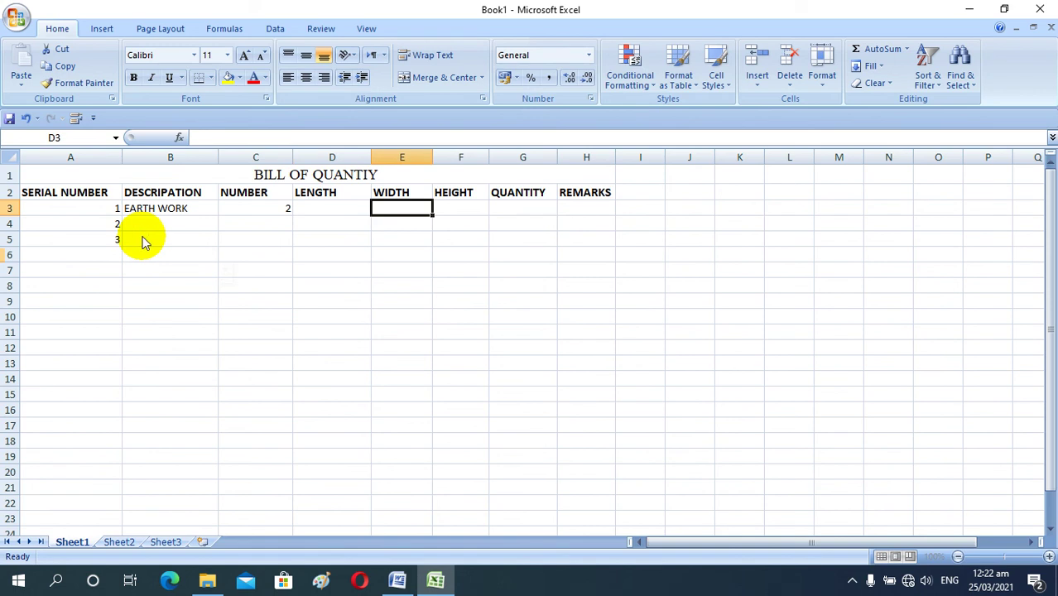
pyautogui.press('Left')
pyautogui.press('Left')
pyautogui.press('Left')
pyautogui.press('Right')
pyautogui.press('Right')
pyautogui.press('Right')
pyautogui.press('Left')
pyautogui.press('Left')
pyautogui.press('Right')
pyautogui.write('2')
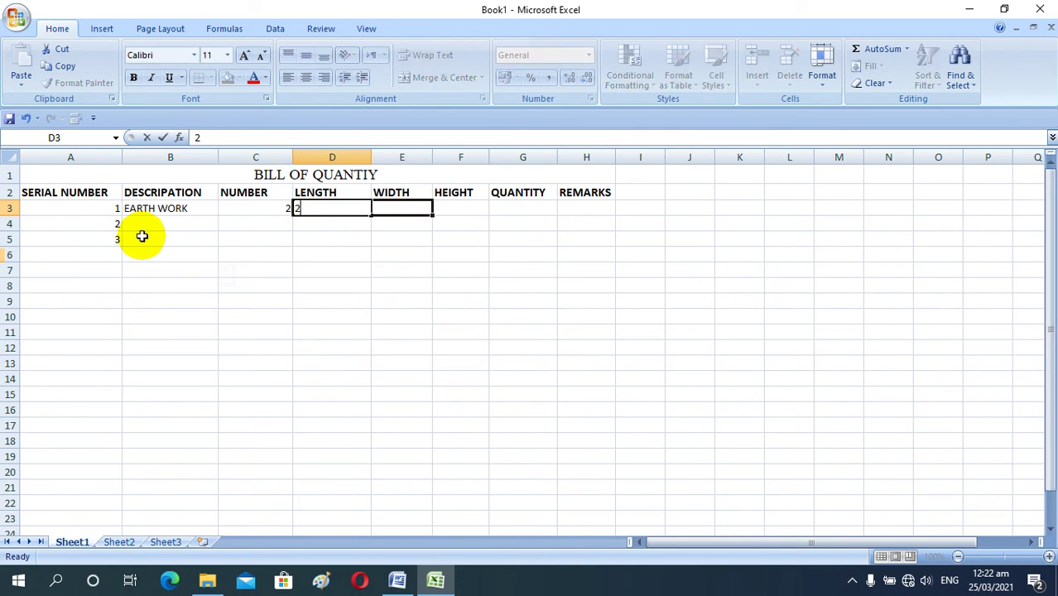
pyautogui.press('Right')
pyautogui.write('2')
pyautogui.press('Right')
pyautogui.write('2')
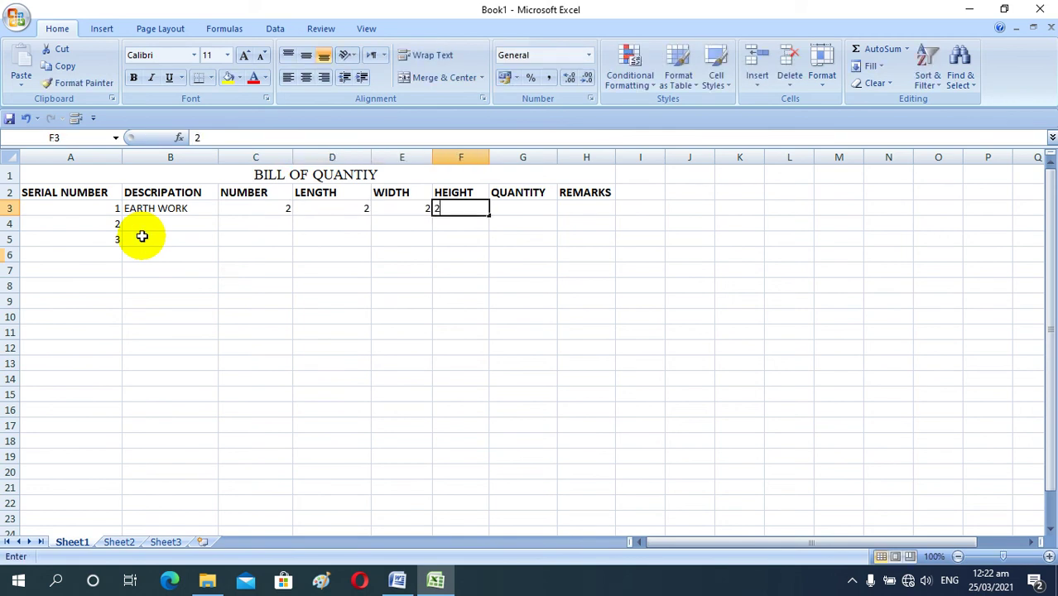
pyautogui.press('Right')
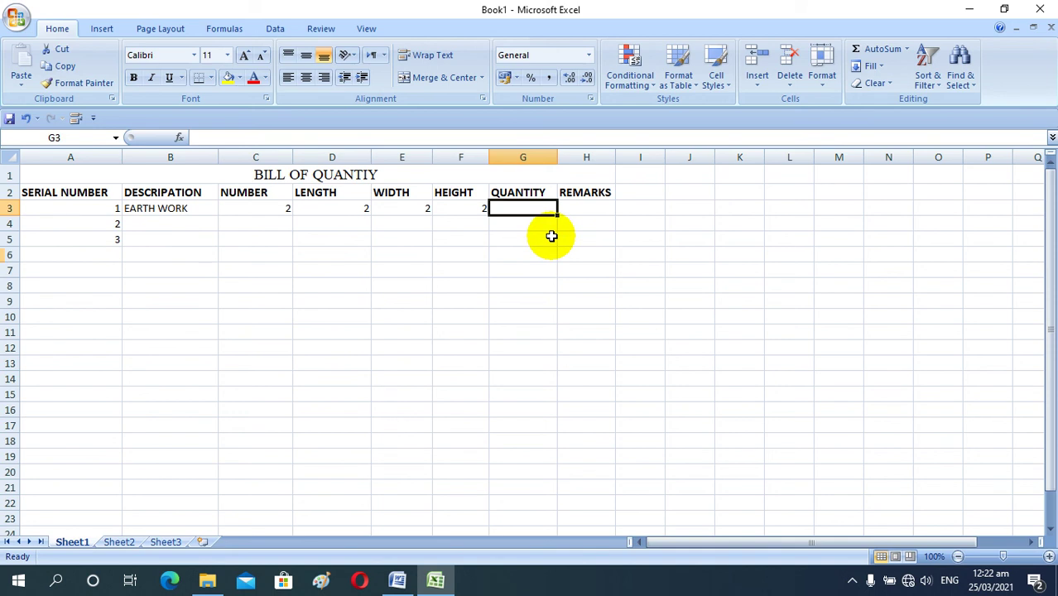
# - Enter =PRODUCT(C3:F3) in G3 so EARTH WORK's quantity becomes 16
pyautogui.write('=')
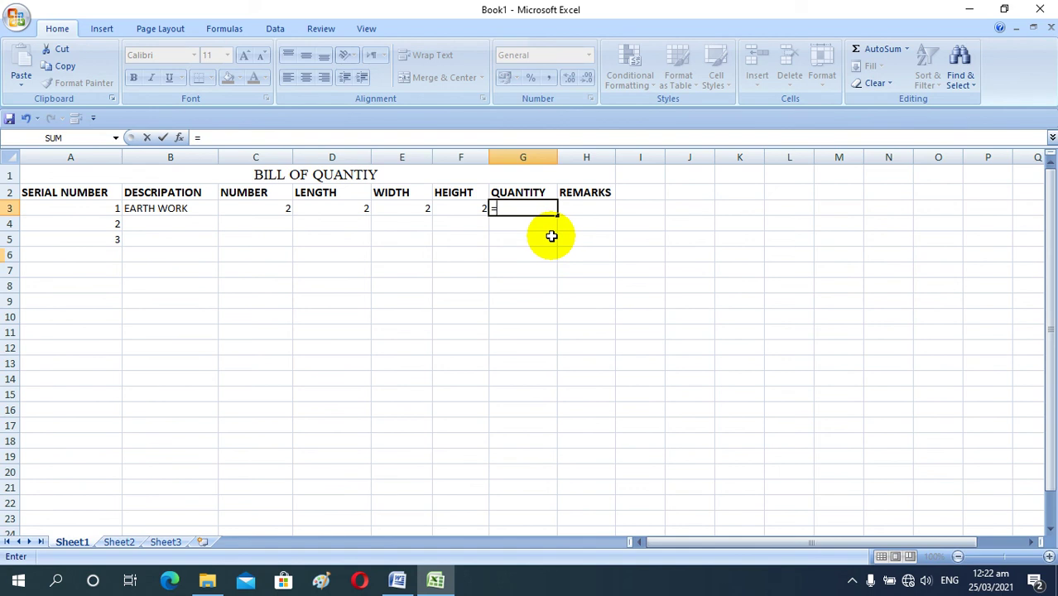
pyautogui.write('P')
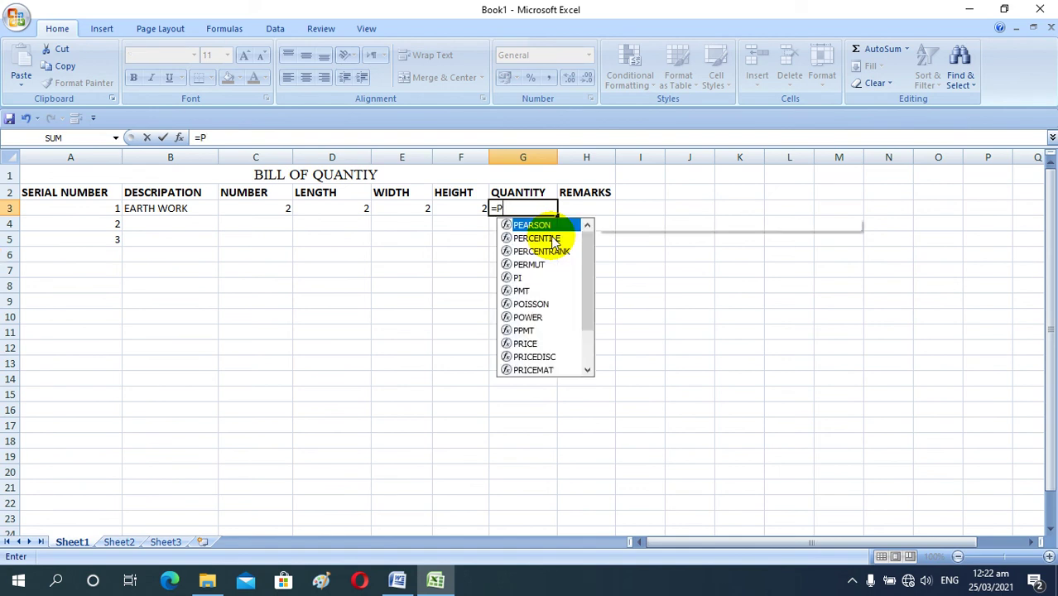
pyautogui.write('RO')
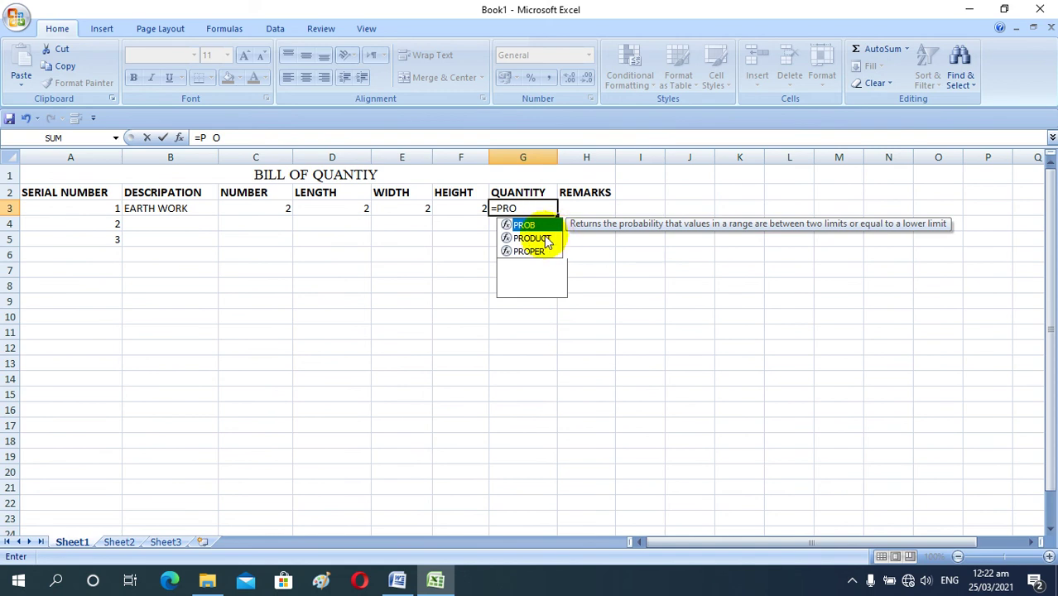
pyautogui.doubleClick(542, 239)
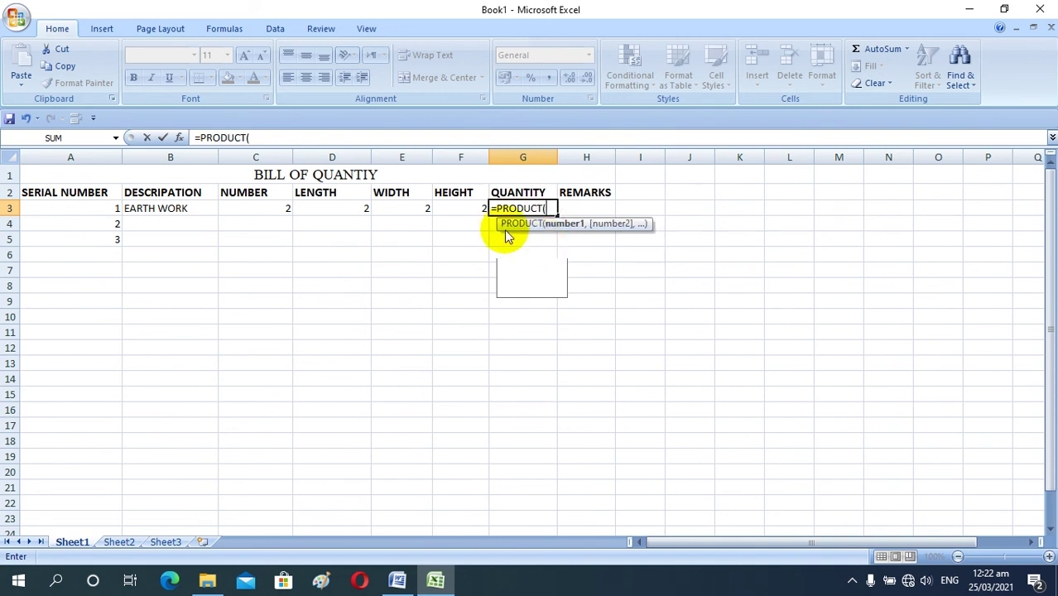
pyautogui.click(279, 212)
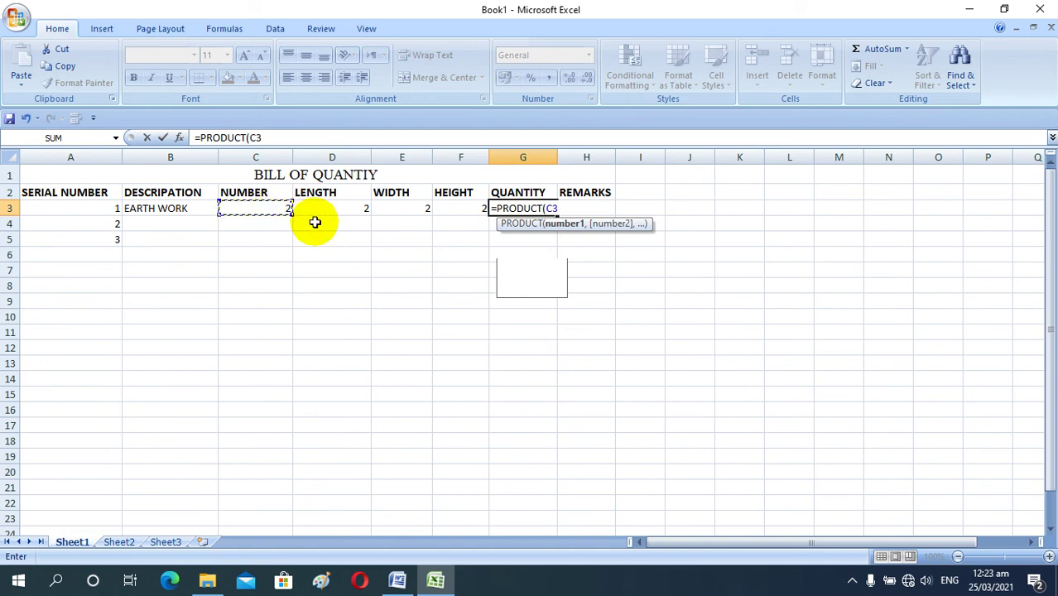
pyautogui.hotkey('shift', 'Right')
pyautogui.hotkey('shift', 'Right')
pyautogui.hotkey('shift', 'Right')
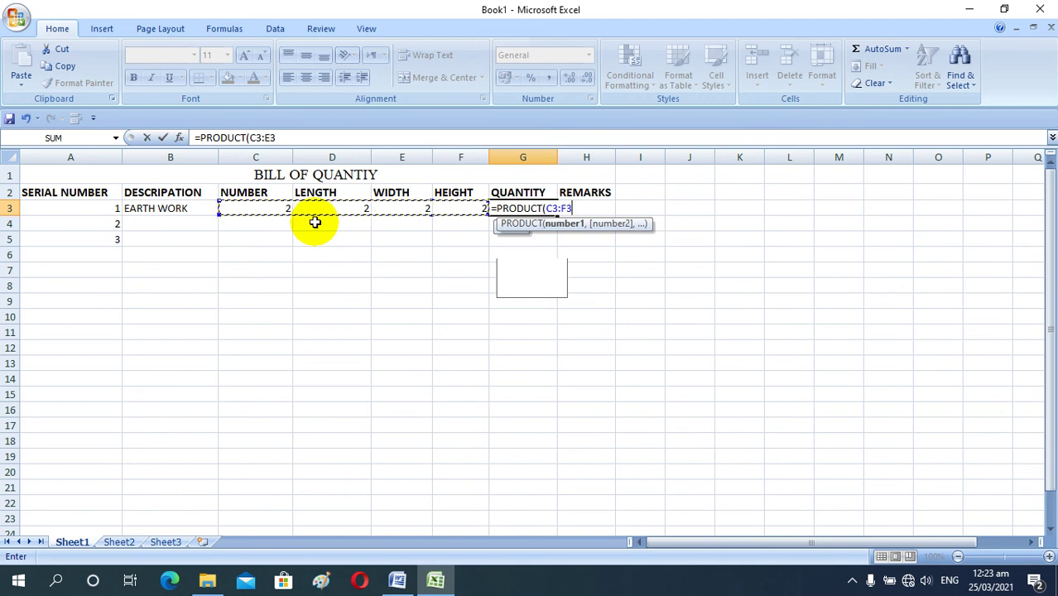
pyautogui.press('Return')
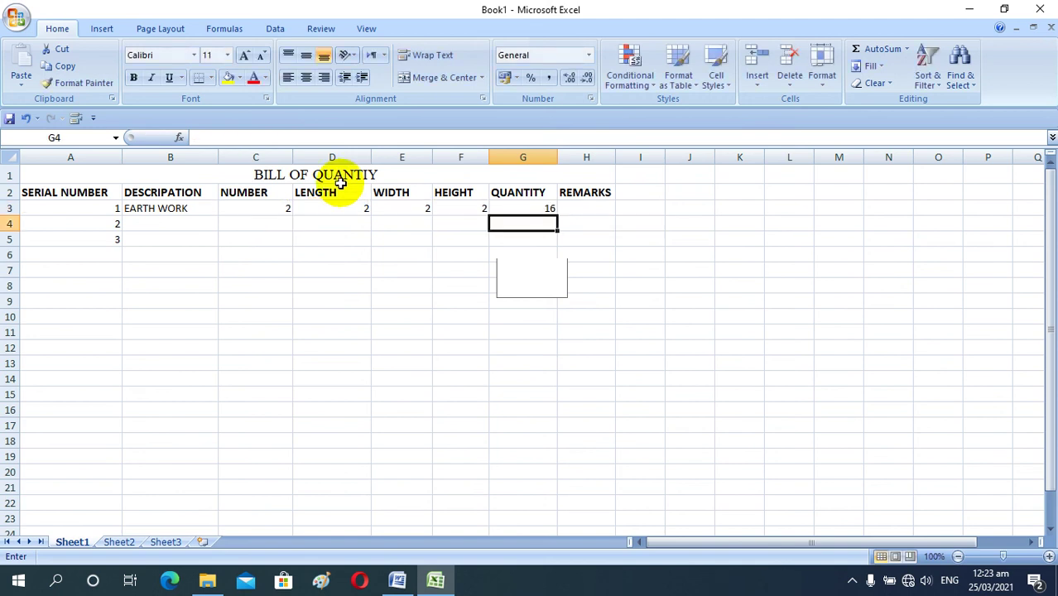
# - Check the G3 formula against the row 3 values from C3 through G3
pyautogui.click(540, 208)
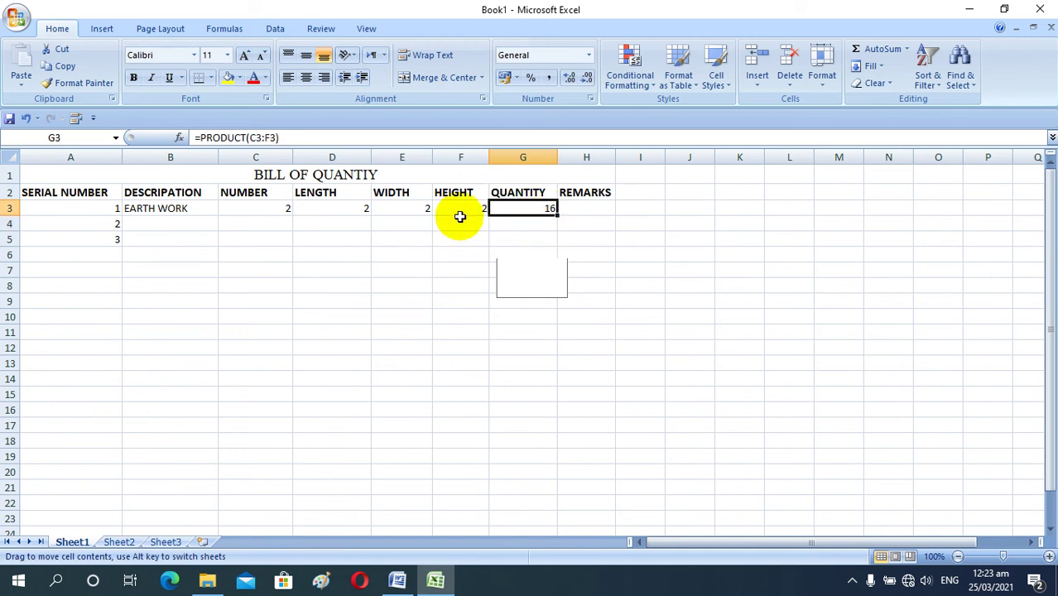
pyautogui.click(275, 209)
pyautogui.click(348, 208)
pyautogui.click(410, 211)
pyautogui.click(460, 213)
pyautogui.click(537, 211)
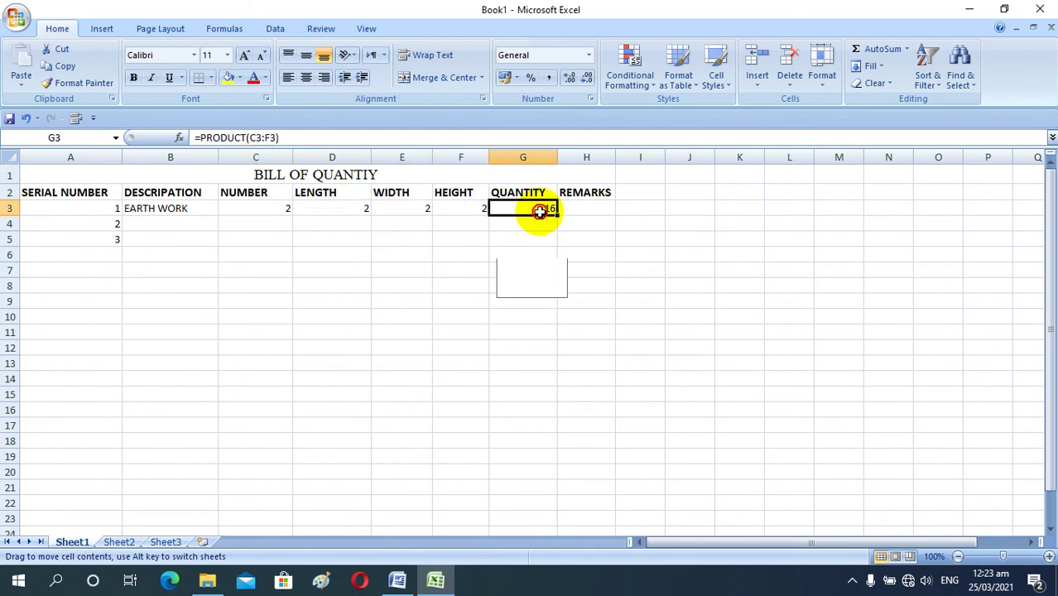
pyautogui.click(529, 271)
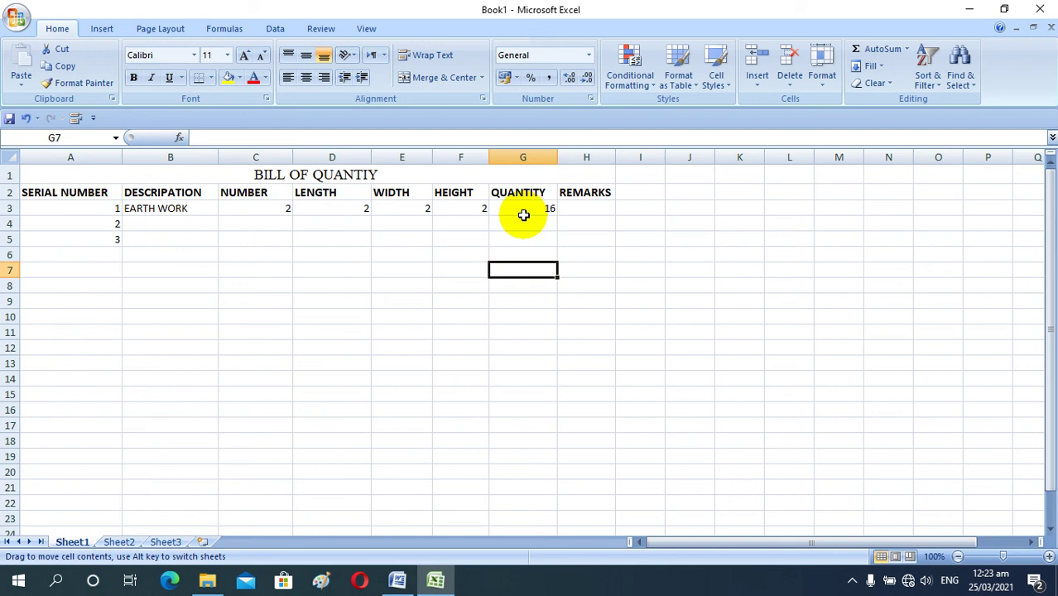
# - Widen column H so it fits the remarks
pyautogui.click(523, 214)
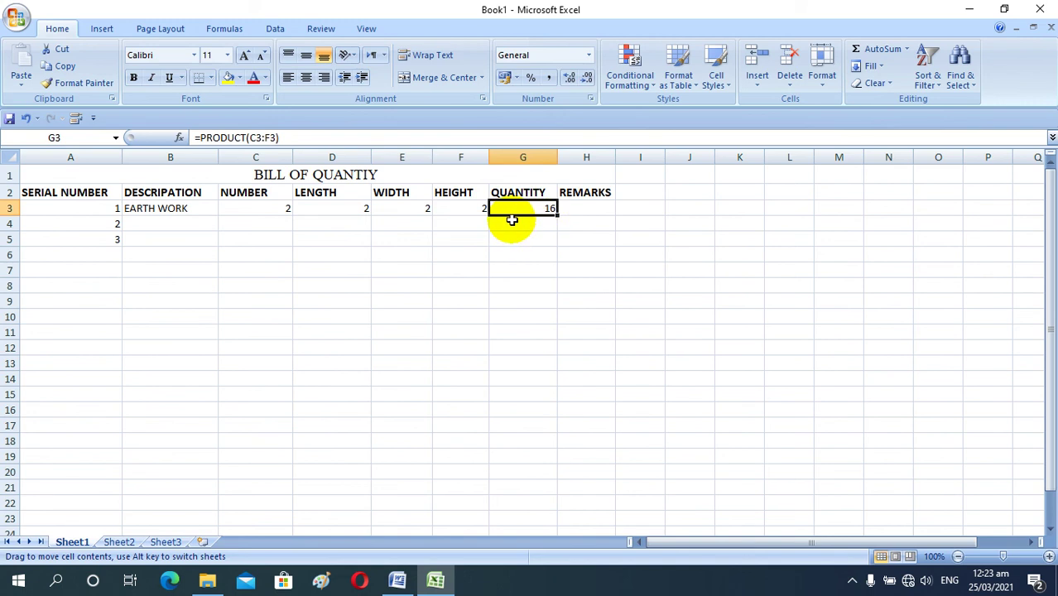
pyautogui.click(589, 210)
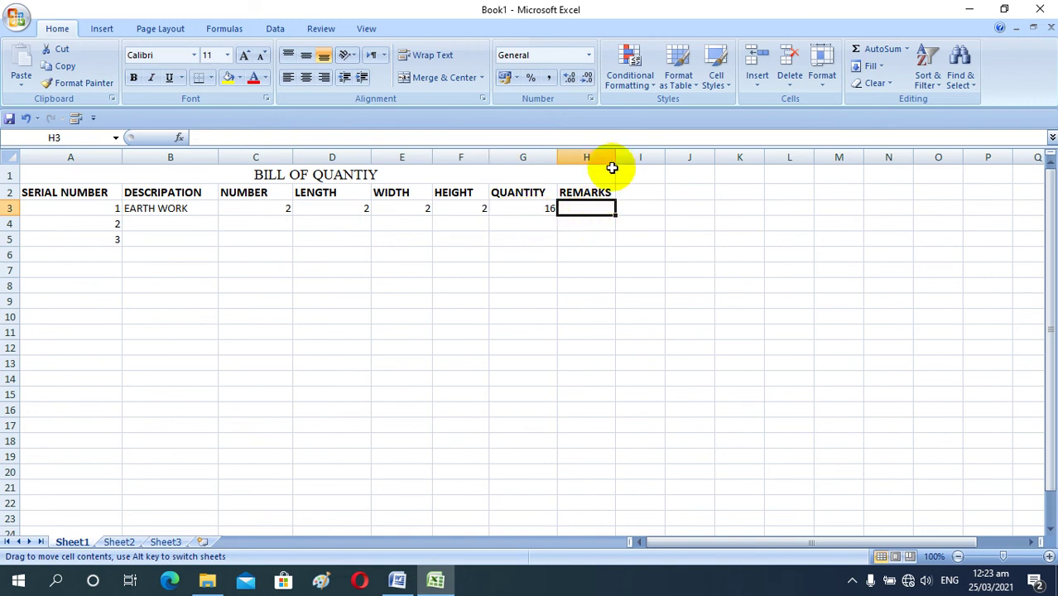
pyautogui.moveTo(616, 161); pyautogui.dragTo(659, 161)
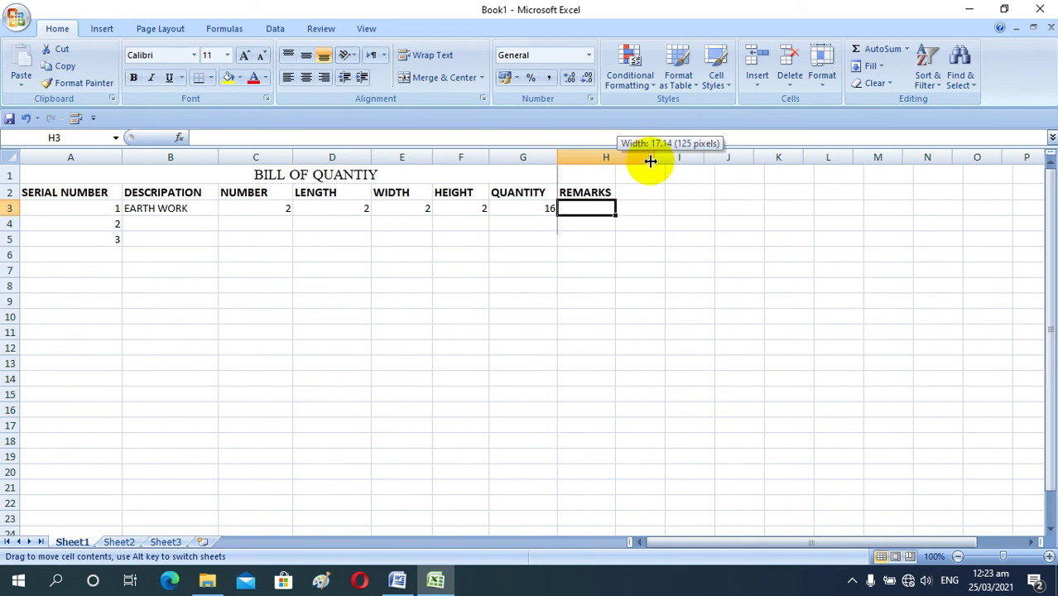
# - Enter the remark LAB AND EQT ETC in H3
pyautogui.doubleClick(609, 212)
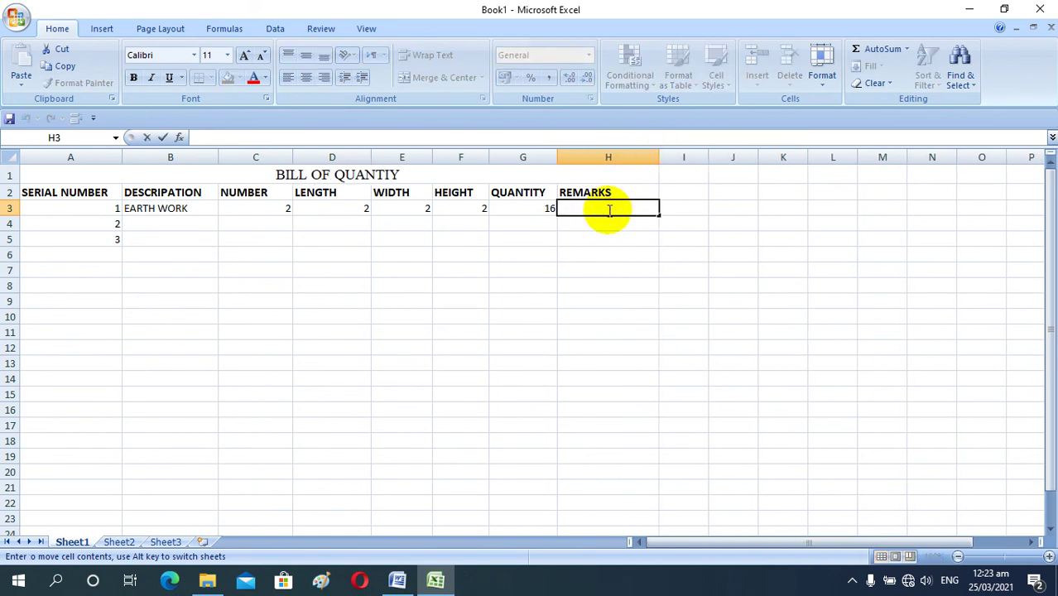
pyautogui.write('LAB')
pyautogui.write(' AND')
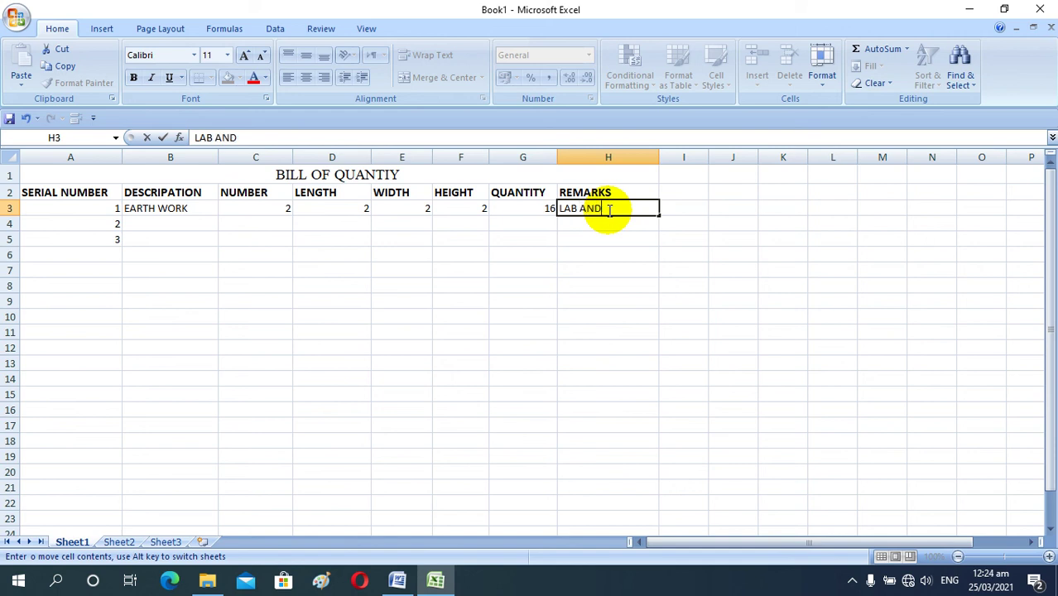
pyautogui.write(' QT')
pyautogui.write(' ETX')
pyautogui.press('BackSpace')
pyautogui.write('C')
pyautogui.click(671, 233)
pyautogui.click(592, 208)
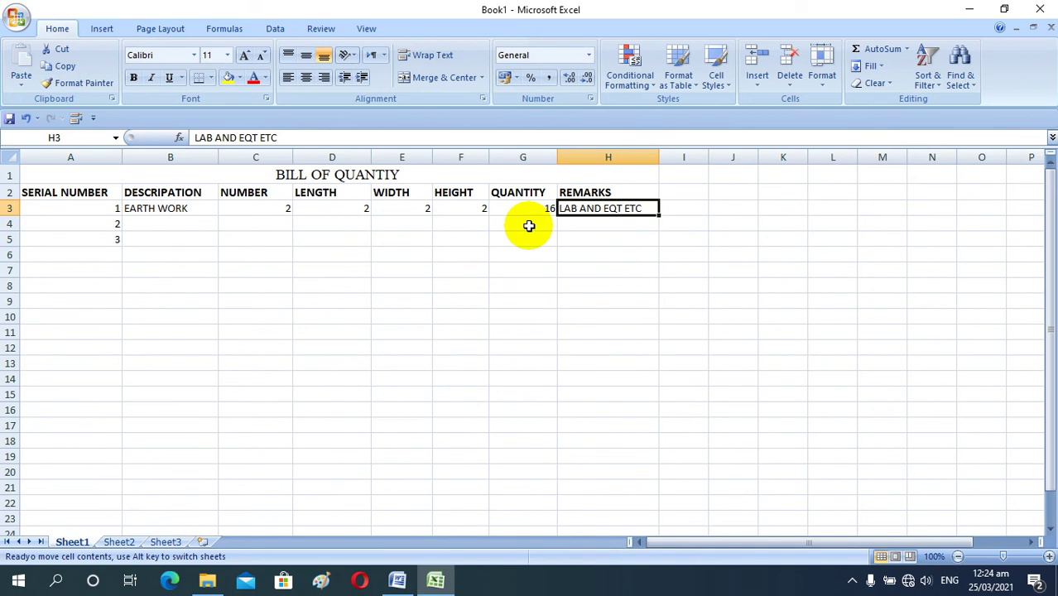
# - Enter PCC in B4 with NUMBER 2, correcting the mistyped 3
pyautogui.click(277, 208)
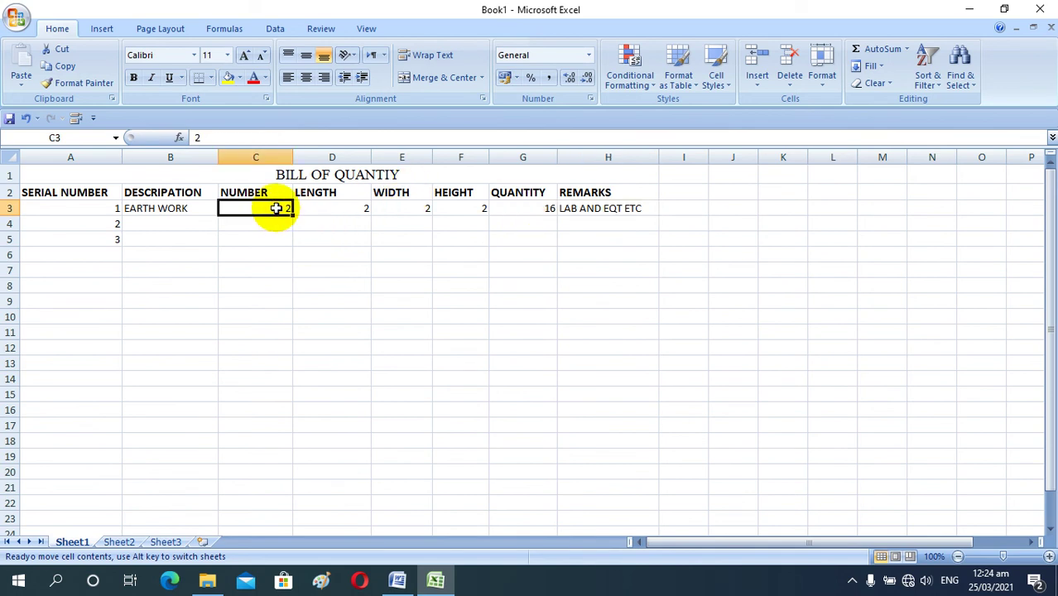
pyautogui.click(199, 227)
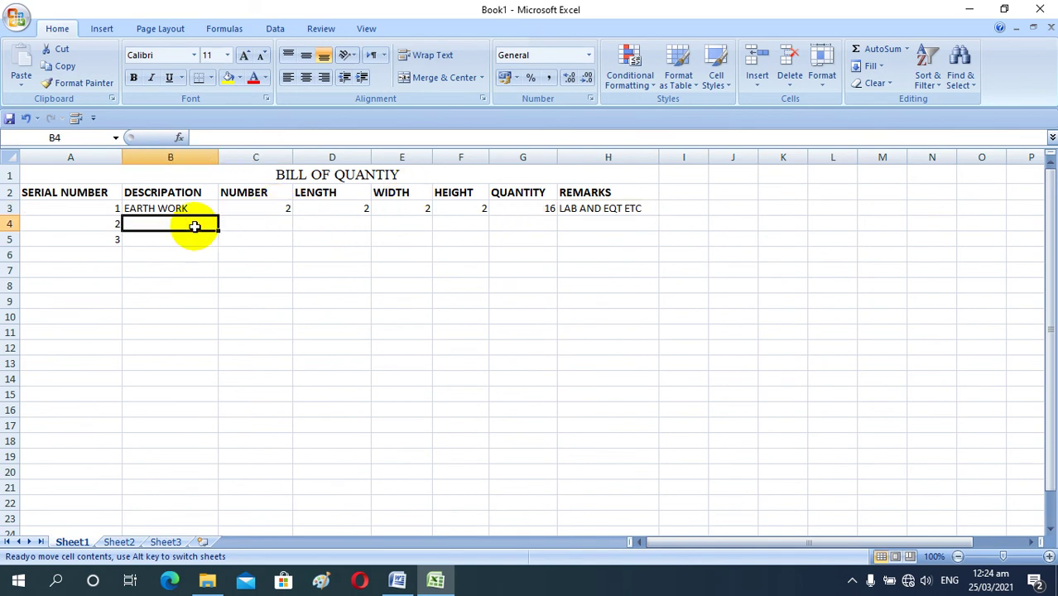
pyautogui.write('PCC')
pyautogui.press('Tab')
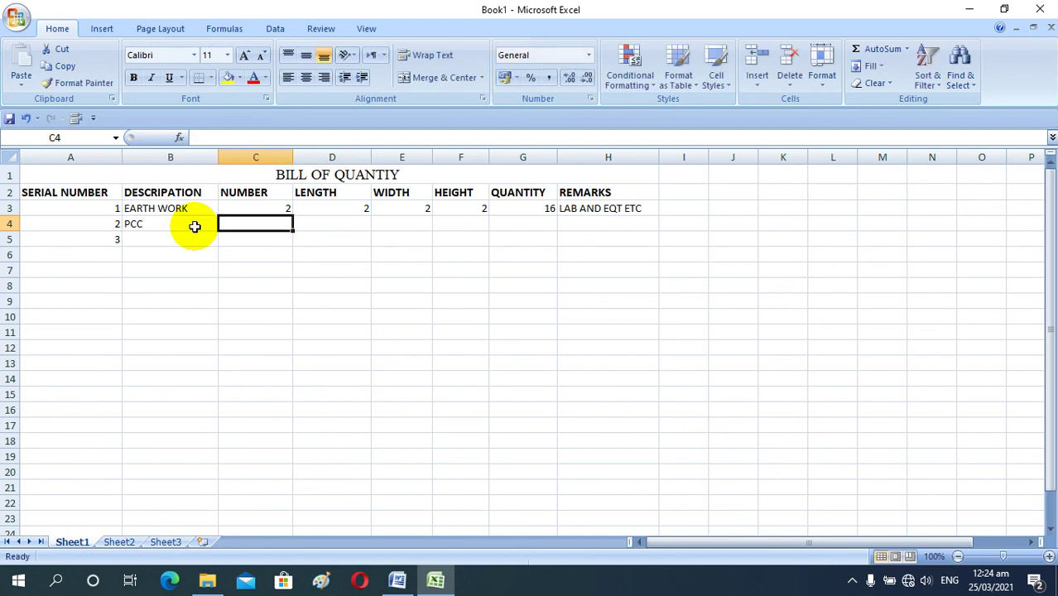
pyautogui.write('3')
pyautogui.press('Tab')
pyautogui.press('Tab')
pyautogui.press('Left')
pyautogui.press('Left')
pyautogui.write('2')
pyautogui.press('Tab')
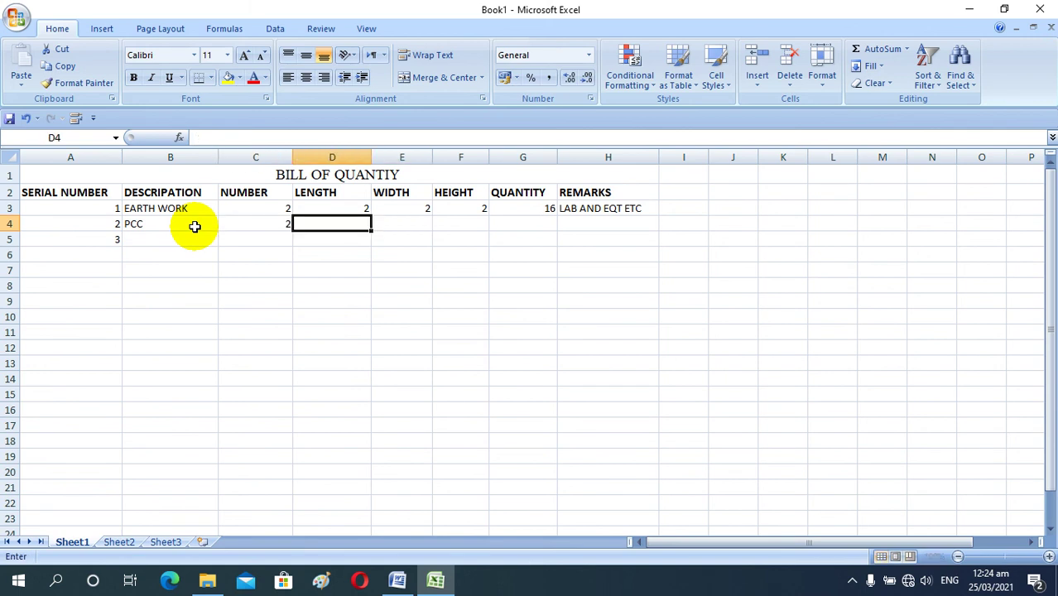
# - Give PCC length 12, width 1 and height 2 in D4:F4
pyautogui.write('1')
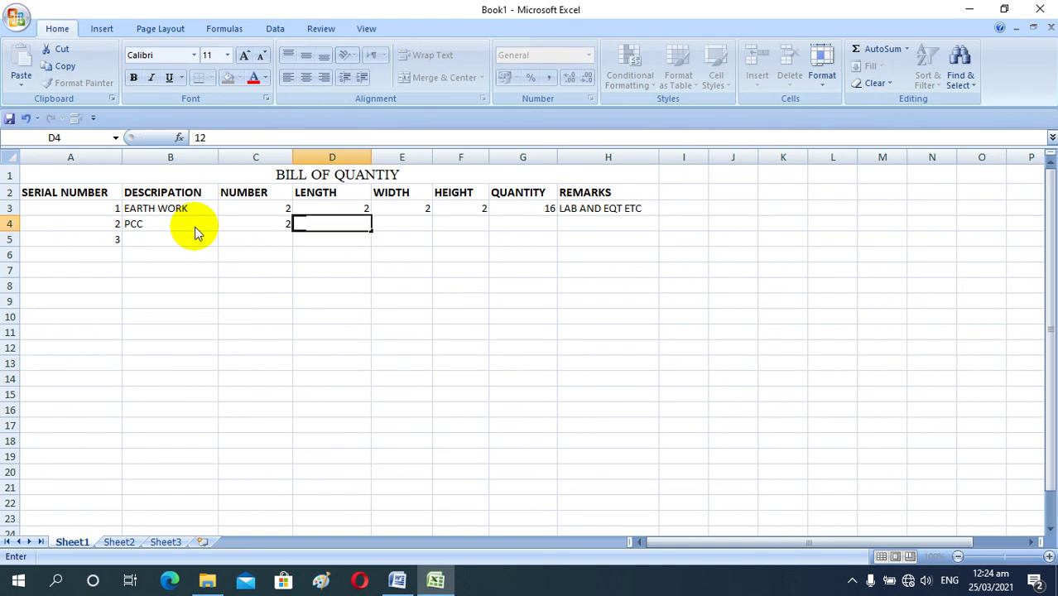
pyautogui.write('2')
pyautogui.press('Tab')
pyautogui.write('1')
pyautogui.press('Tab')
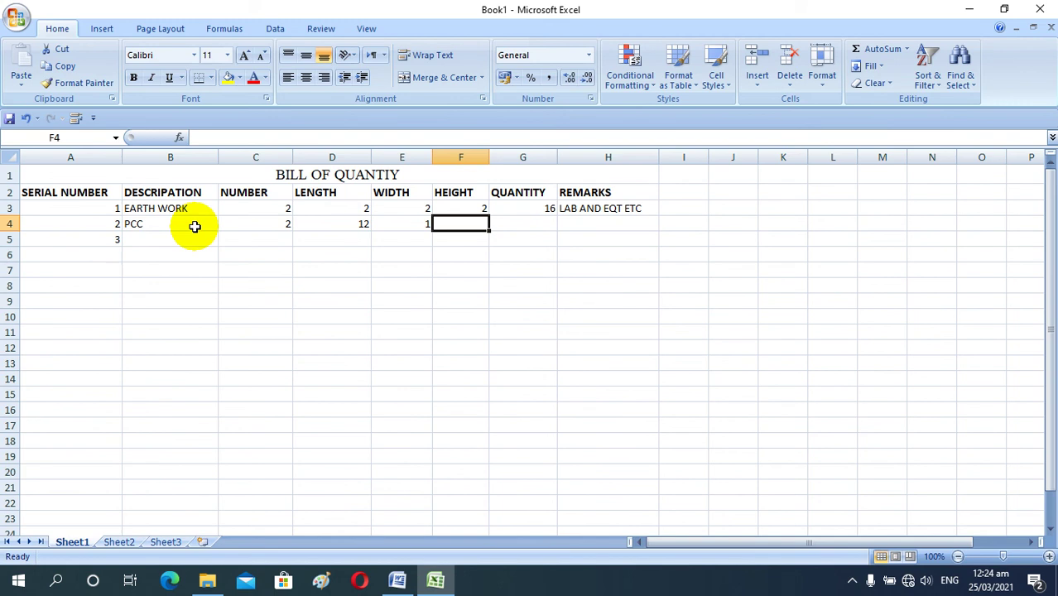
pyautogui.write('2')
pyautogui.press('Tab')
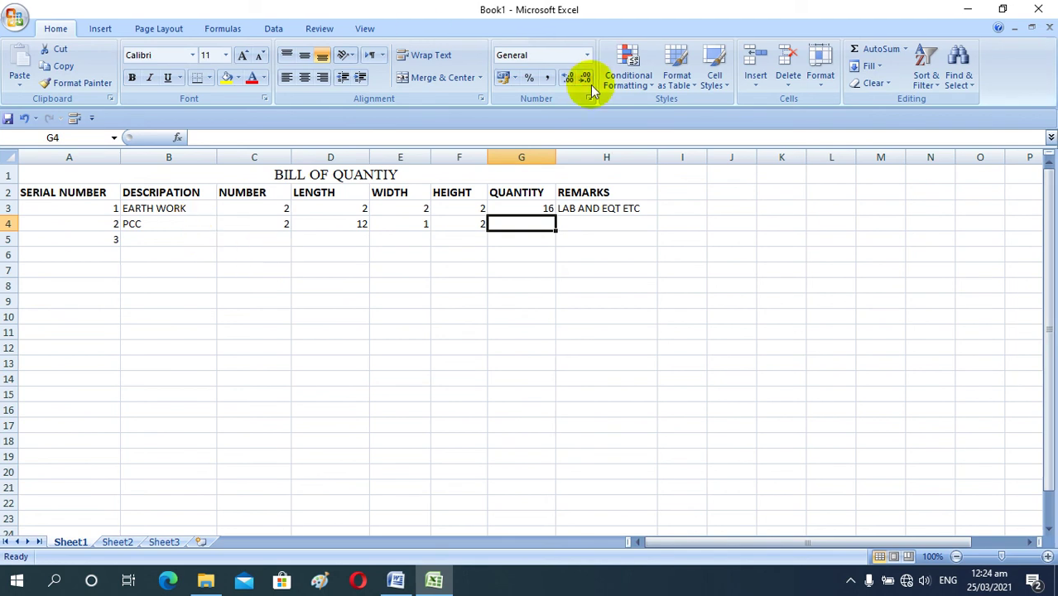
# - Fill G3's =PRODUCT(C3:F3) down to G11 so PCC shows 48
pyautogui.click(525, 238)
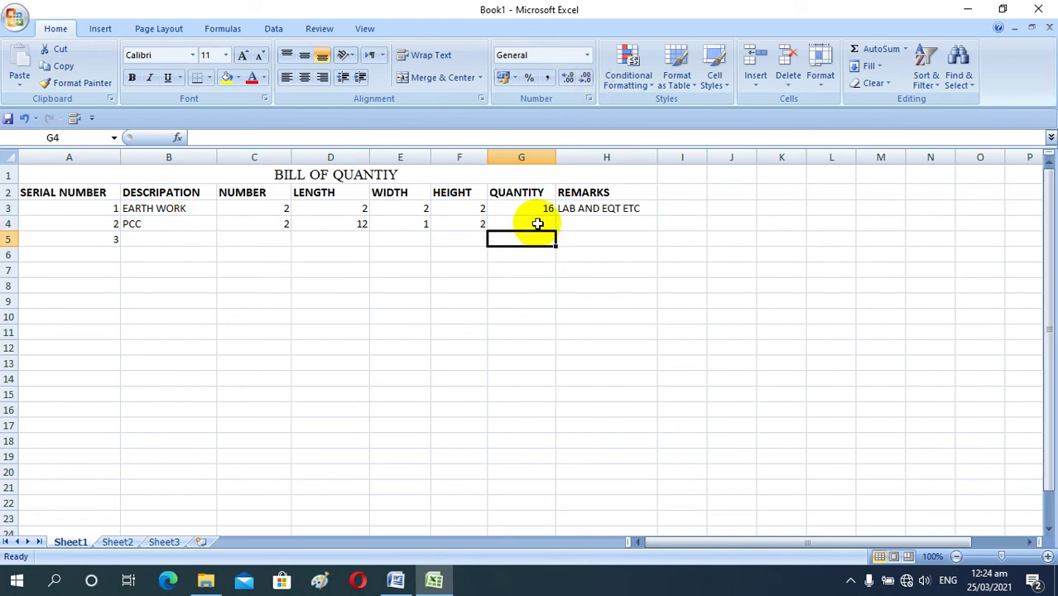
pyautogui.click(540, 209)
pyautogui.click(552, 236)
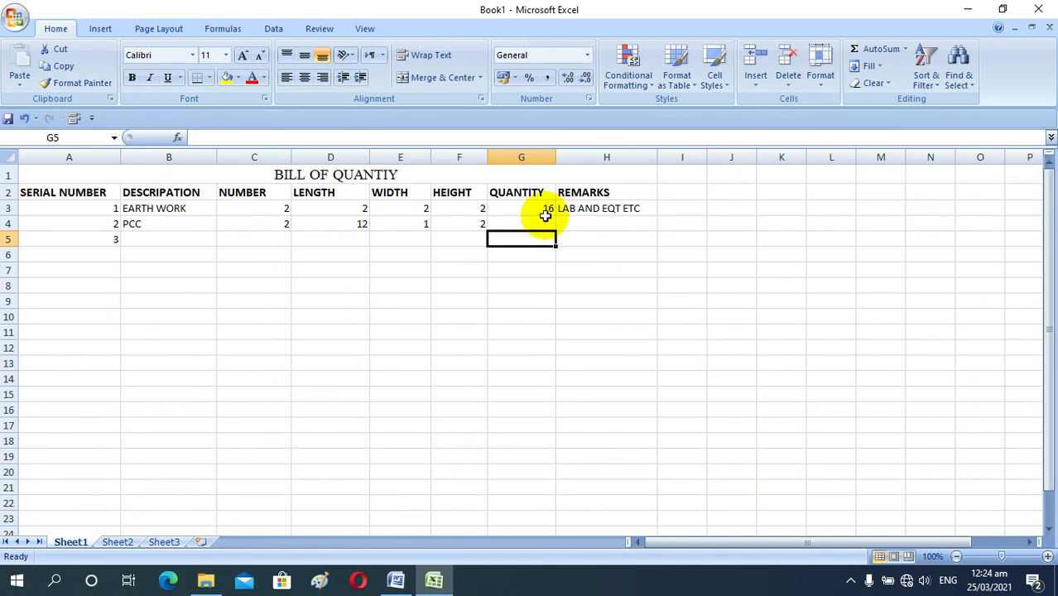
pyautogui.click(542, 209)
pyautogui.click(534, 209)
pyautogui.moveTo(555, 214); pyautogui.dragTo(551, 346)
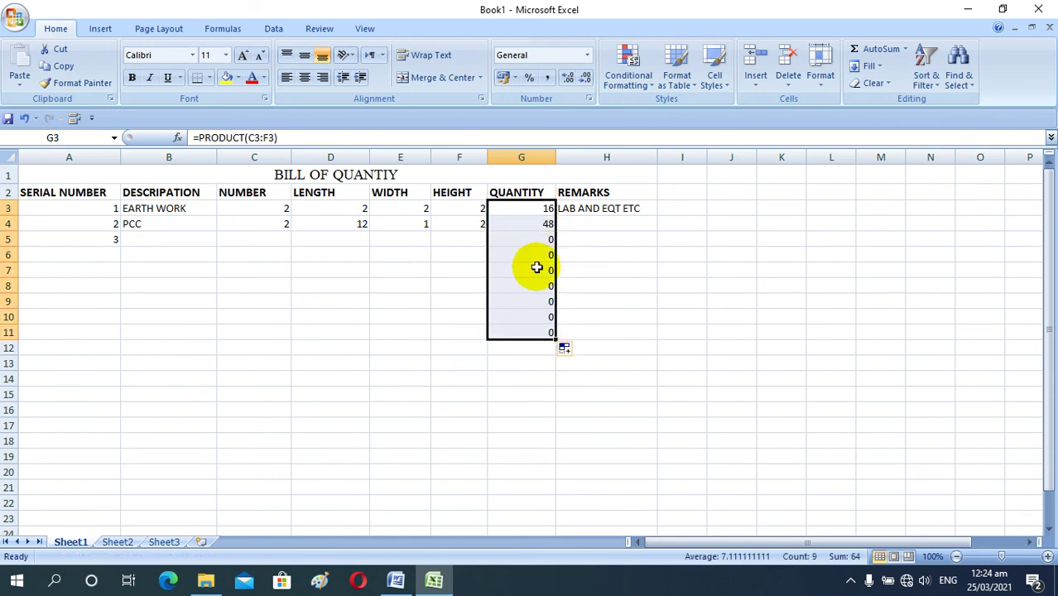
pyautogui.click(185, 243)
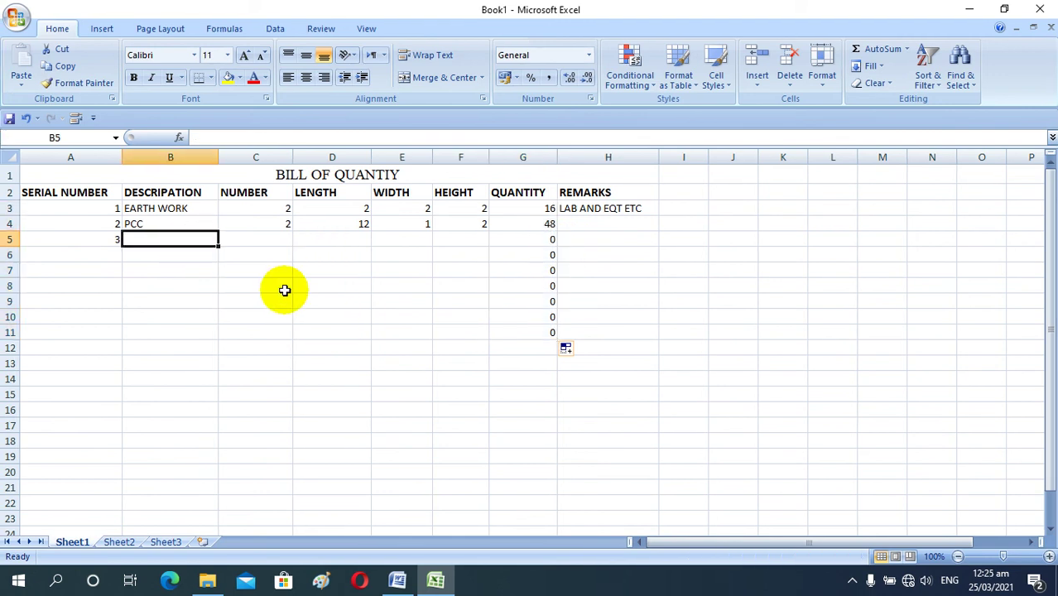
# - Enter BRICK WORKS in row 5 with values 3, 4, 5, 6, giving quantity 360
pyautogui.write('BRICK WORKS')
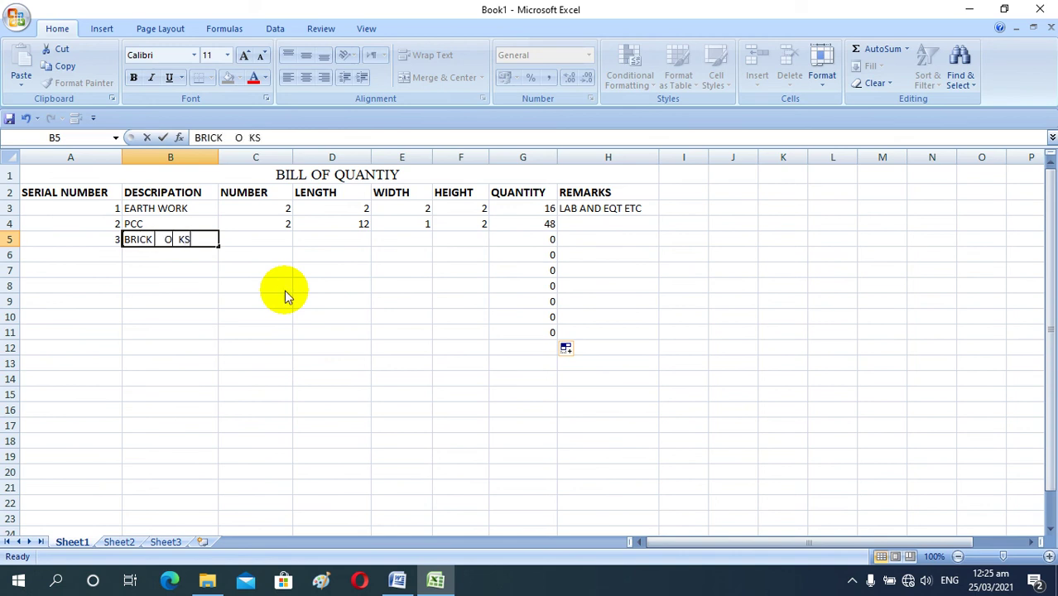
pyautogui.press('Tab')
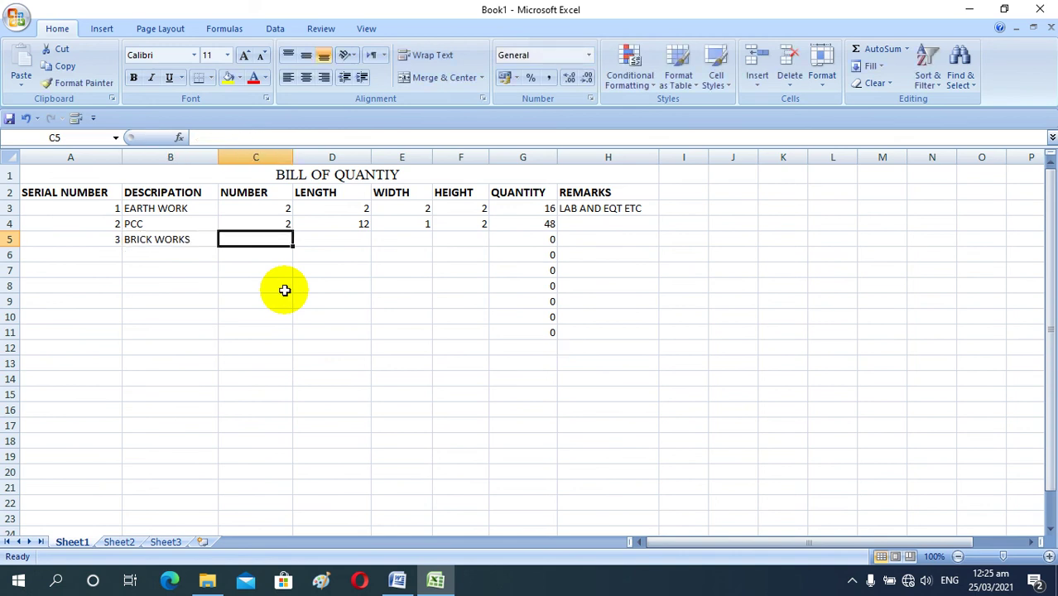
pyautogui.write('3')
pyautogui.press('Tab')
pyautogui.write('4')
pyautogui.press('Tab')
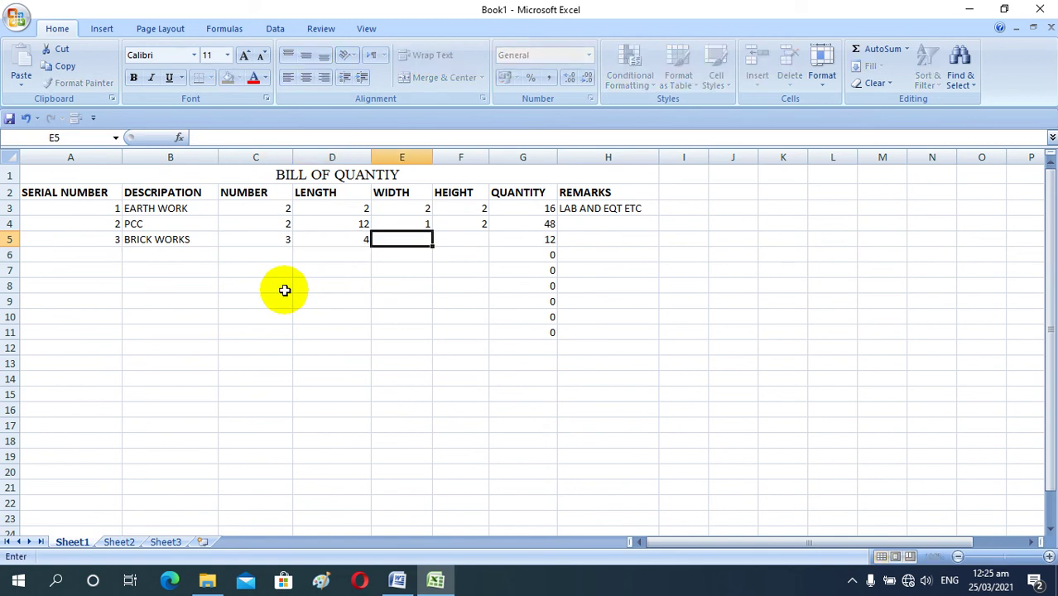
pyautogui.write('5')
pyautogui.press('Tab')
pyautogui.write('6')
pyautogui.press('Tab')
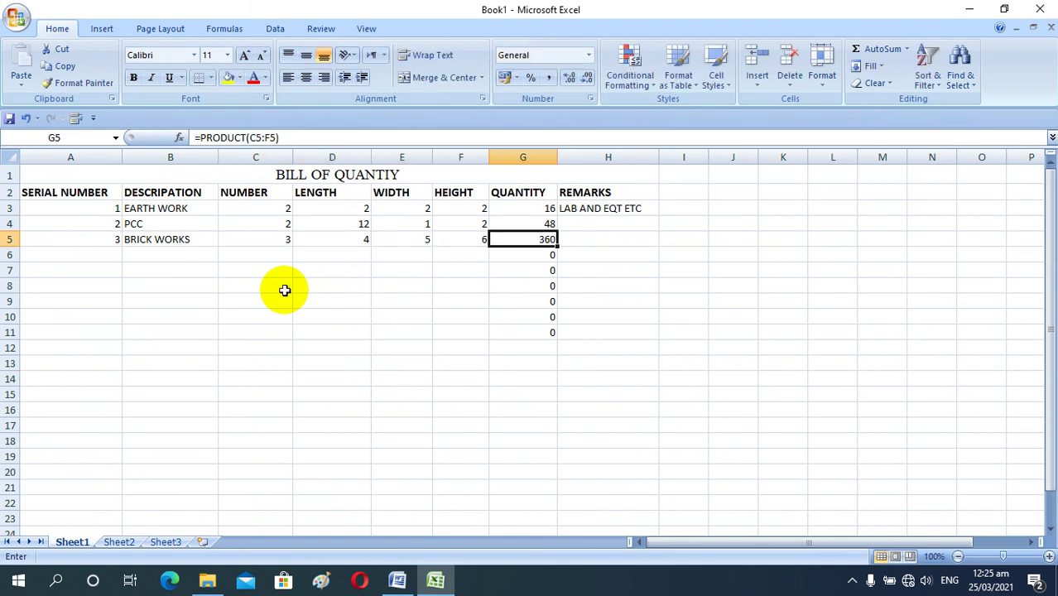
pyautogui.press('Left')
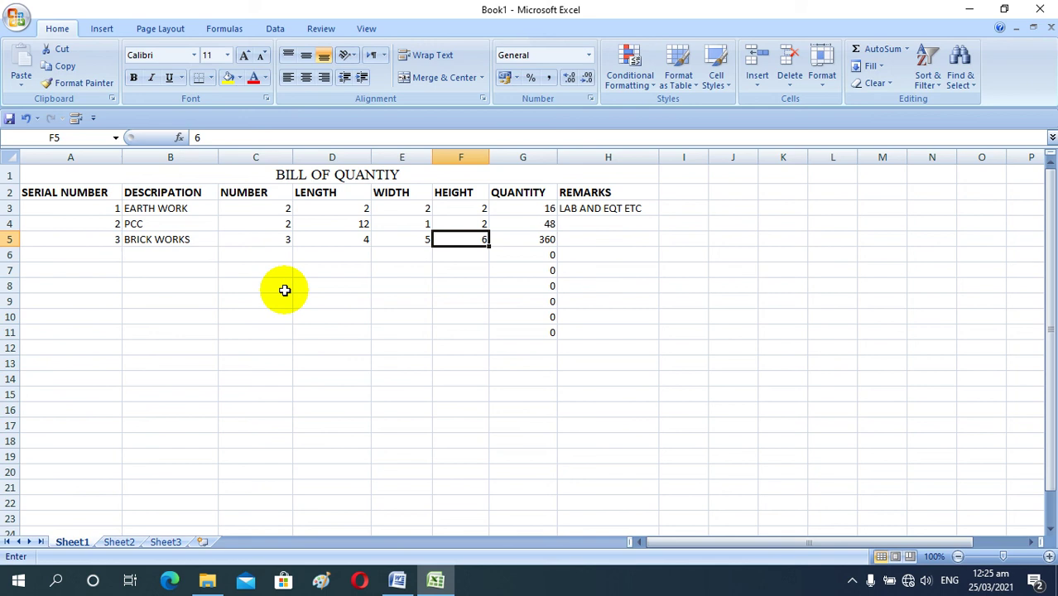
pyautogui.press('Left')
pyautogui.press('Left')
pyautogui.press('Left')
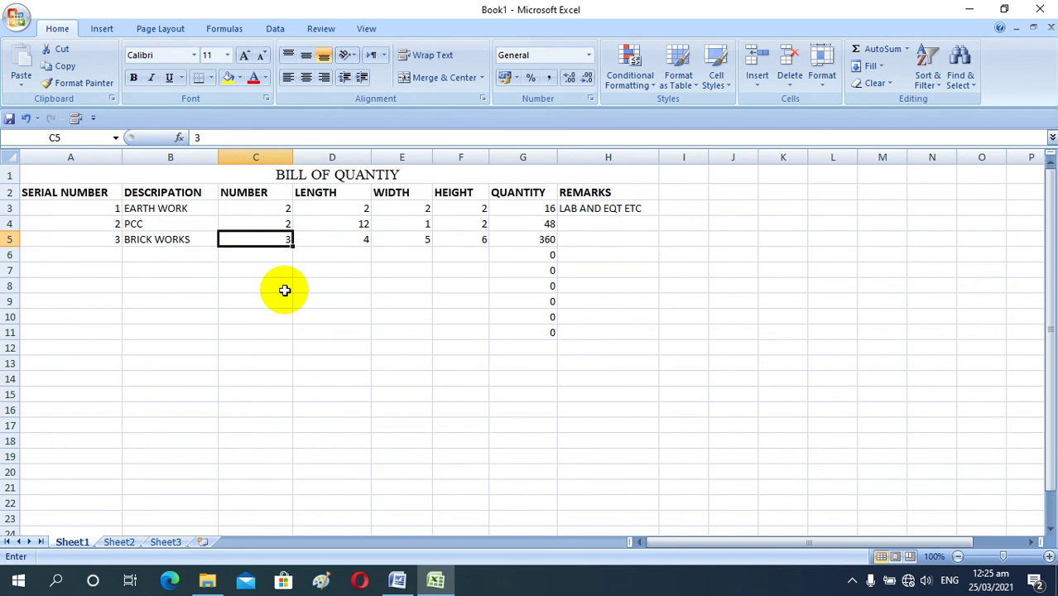
pyautogui.press('Left')
pyautogui.press('Left')
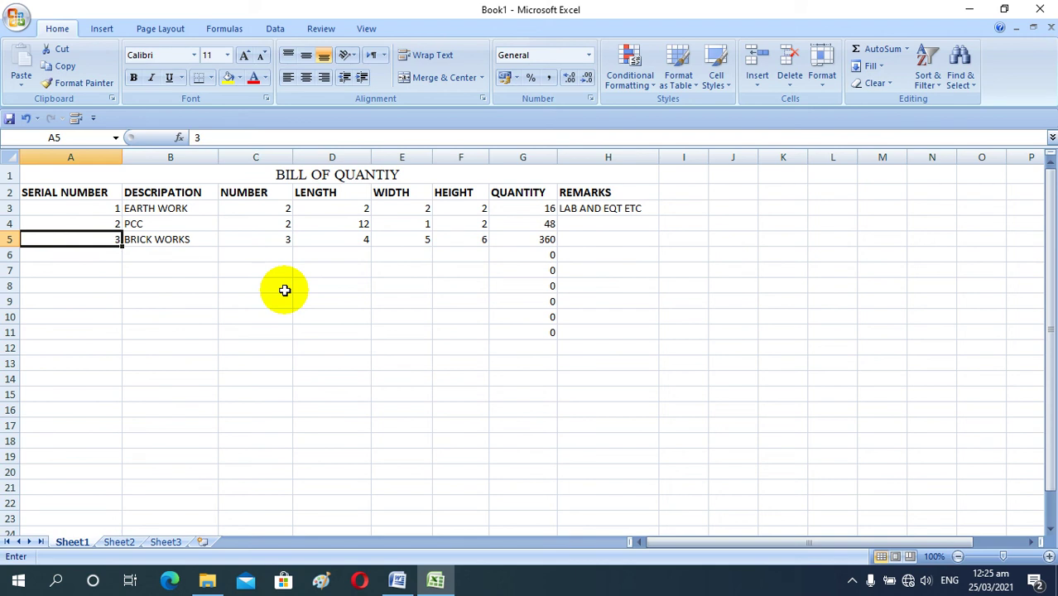
# - Enter 5, 6, 7, 8 in C6:F6, giving quantity 1680
pyautogui.press('Return')
pyautogui.press('Right')
pyautogui.press('Right')
pyautogui.write('5')
pyautogui.press('Right')
pyautogui.write('6')
pyautogui.press('Right')
pyautogui.write('7')
pyautogui.press('Right')
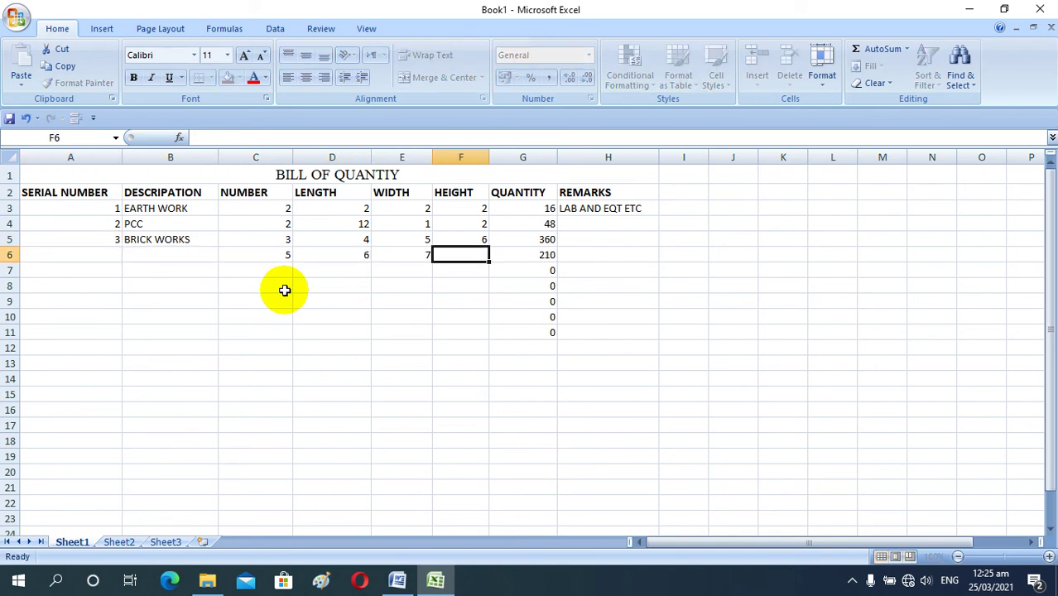
pyautogui.write('8')
pyautogui.press('Left')
pyautogui.press('Left')
pyautogui.press('Left')
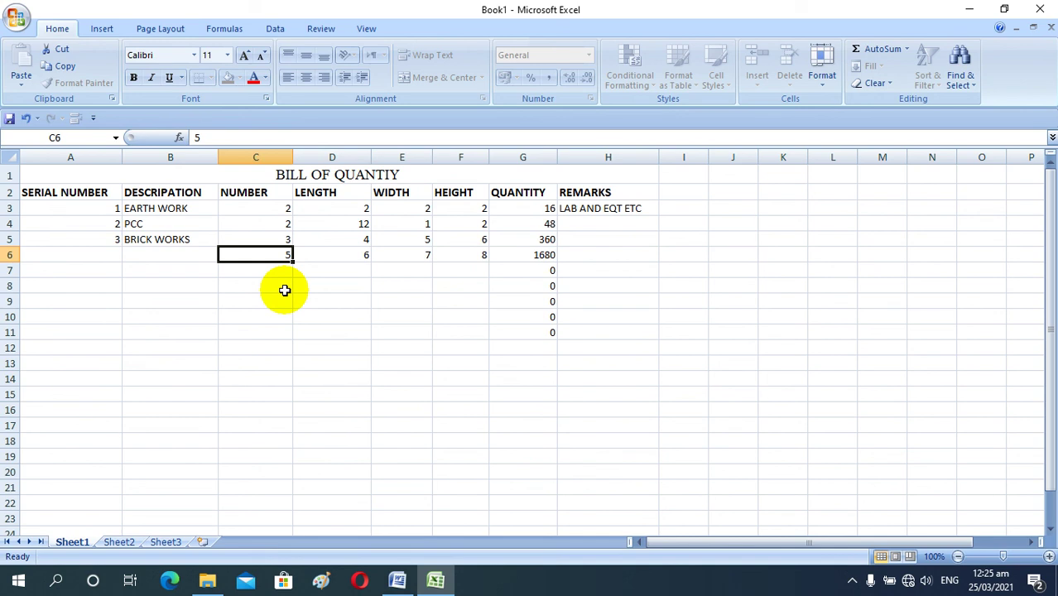
# - Make the merged BILL OF QUANTIY title bold and red
pyautogui.click(347, 175)
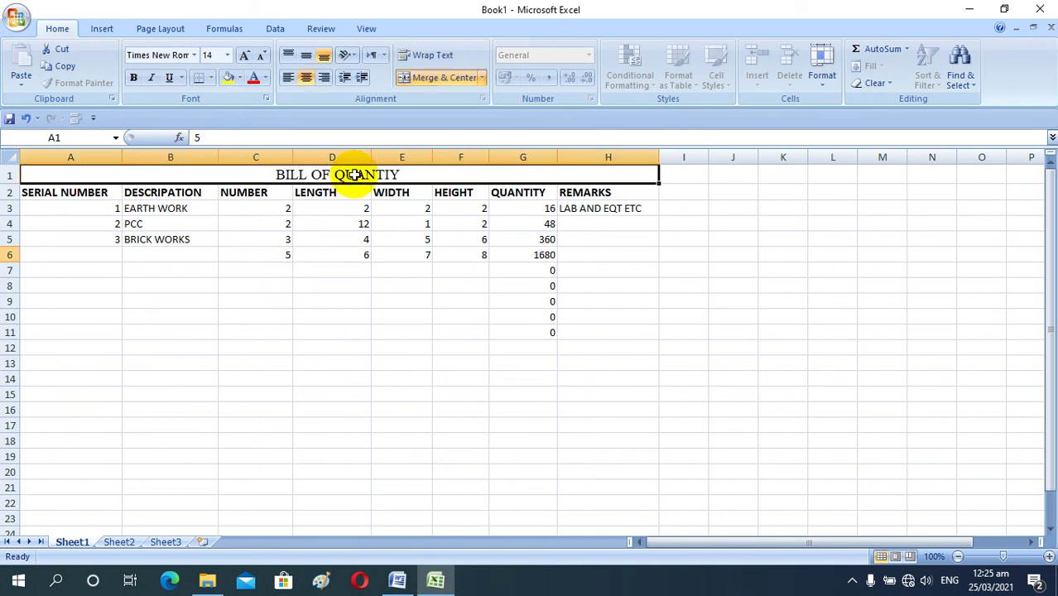
pyautogui.click(133, 78)
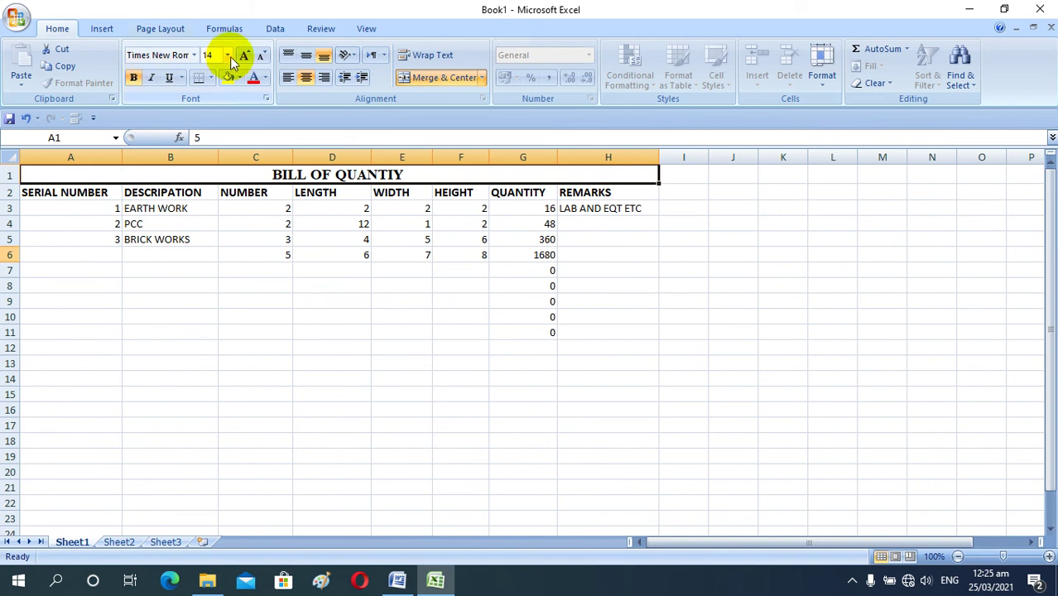
pyautogui.click(264, 78)
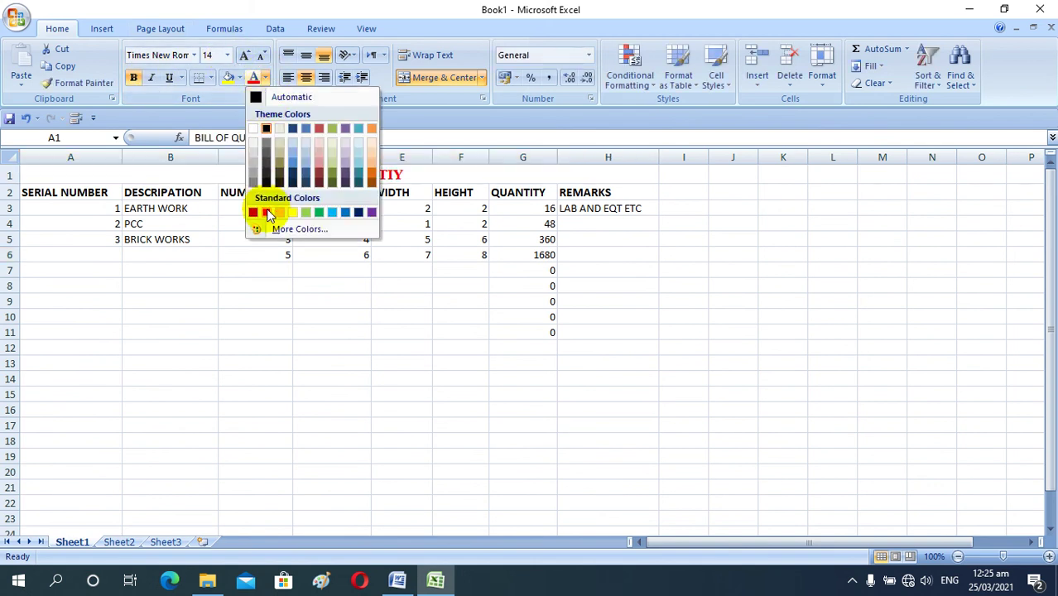
pyautogui.click(267, 211)
pyautogui.click(279, 266)
# - Open the Windows Microphone privacy settings from the taskbar tray
pyautogui.click(330, 195)
pyautogui.click(338, 250)
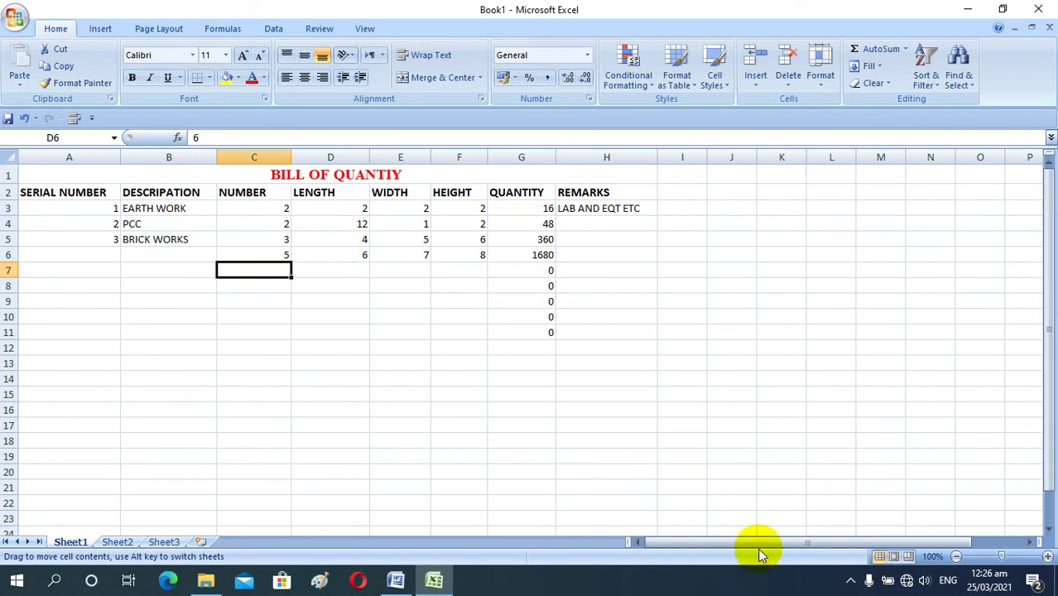
pyautogui.click(870, 582)
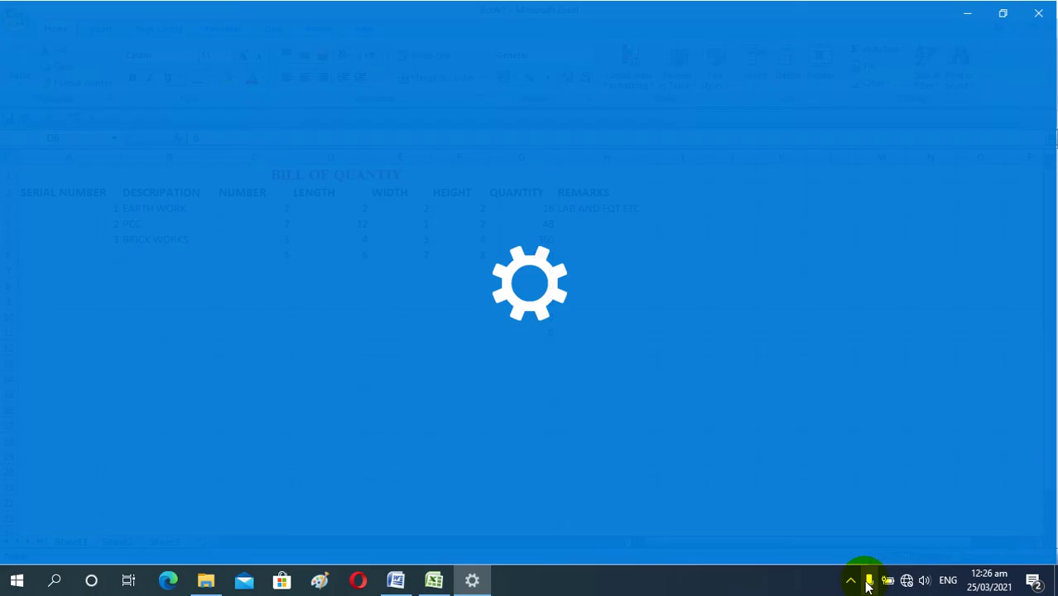
pyautogui.click(850, 580)
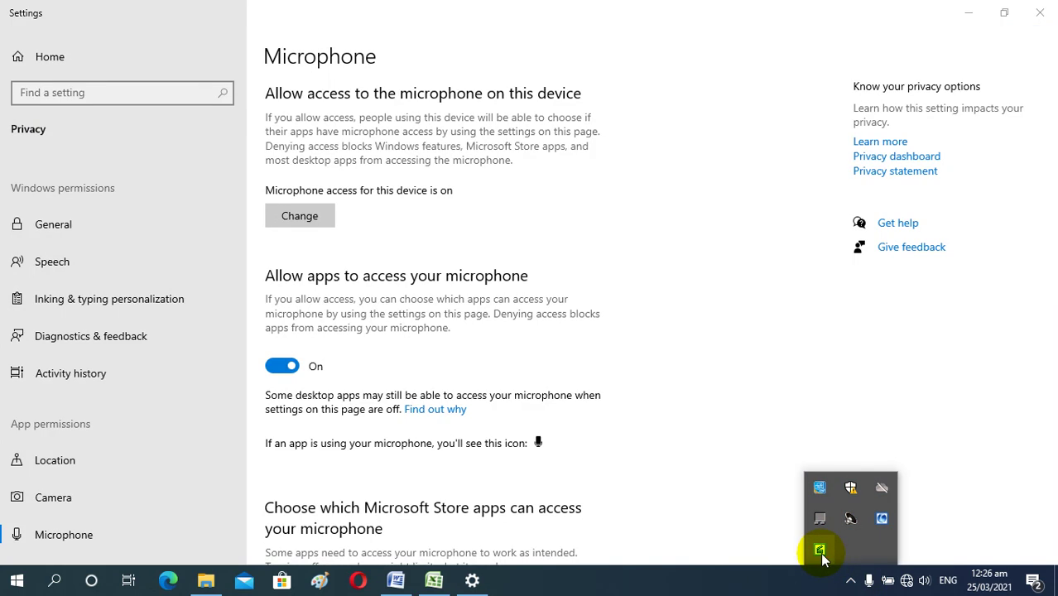